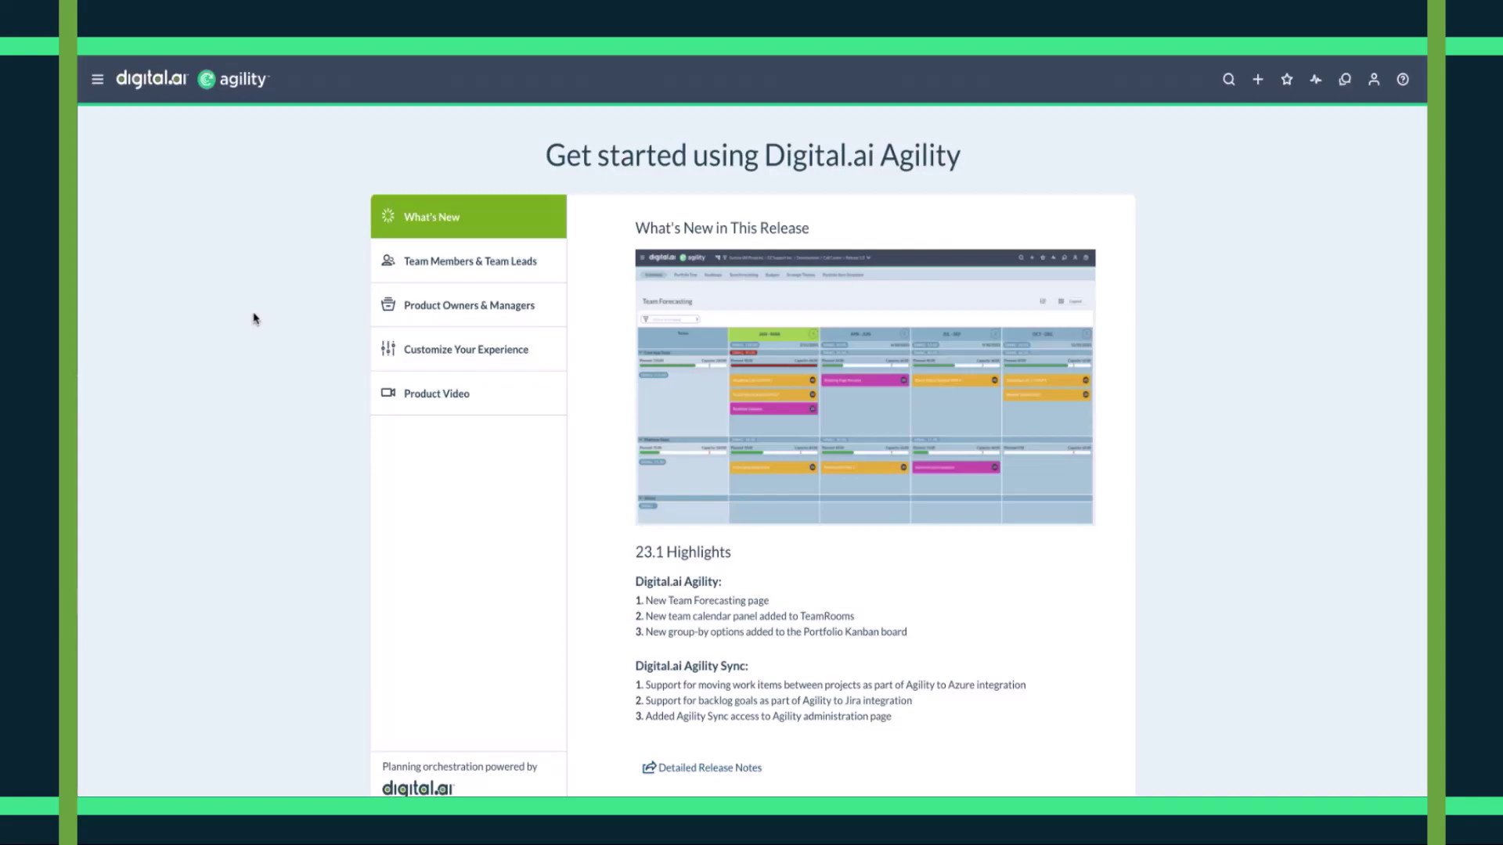
Step: Open the main navigation menu over the Get started page's What's New 23.1 highlights
left_click(100, 81)
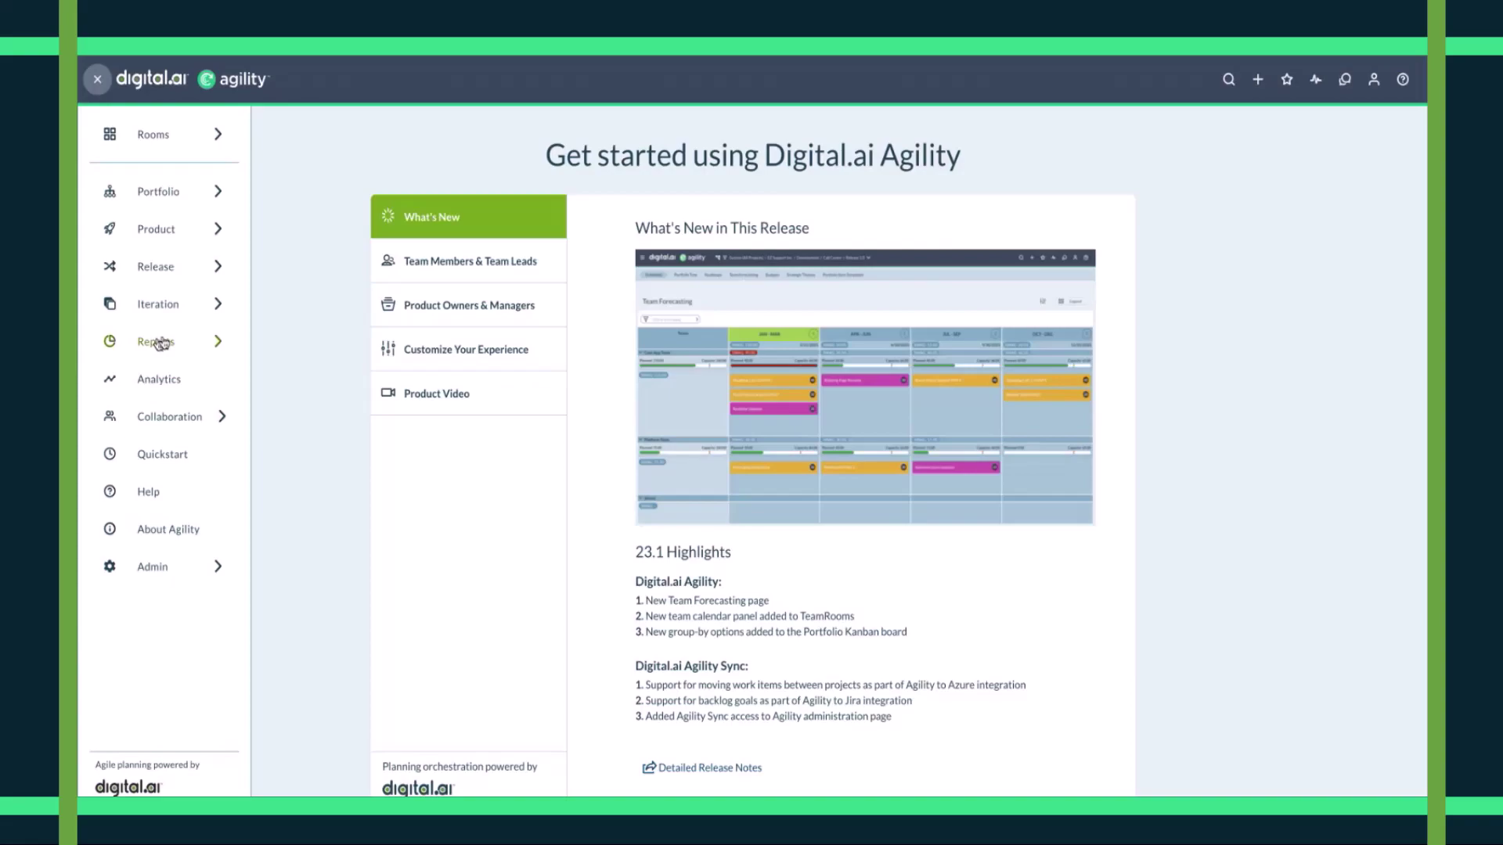
Step: Open the Portfolio Tree for EZ Support Inc. and expand Cloud Call Center (RIse 1.0)
left_click(138, 190)
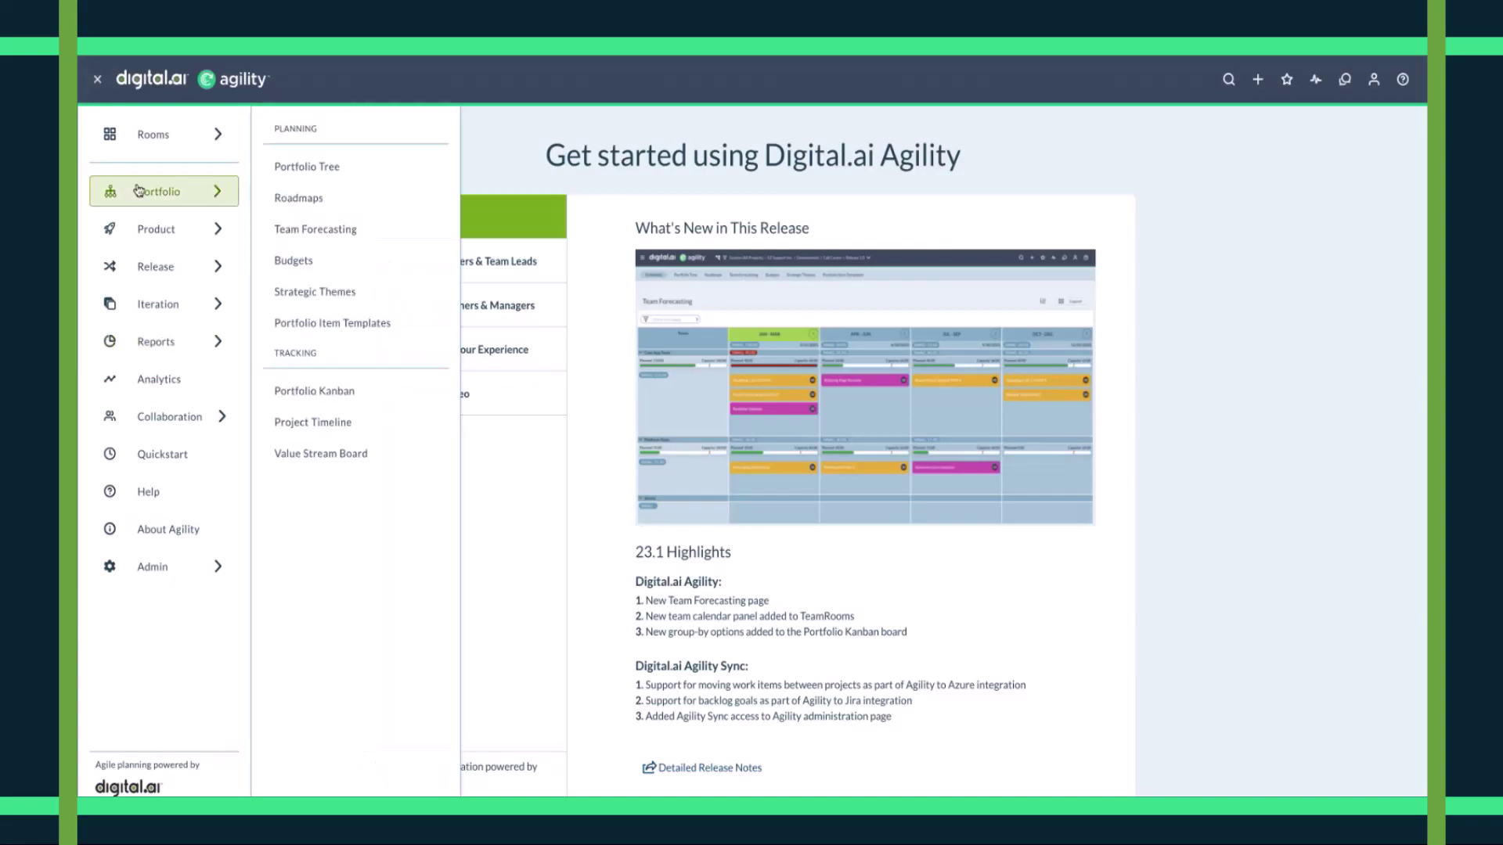
left_click(308, 168)
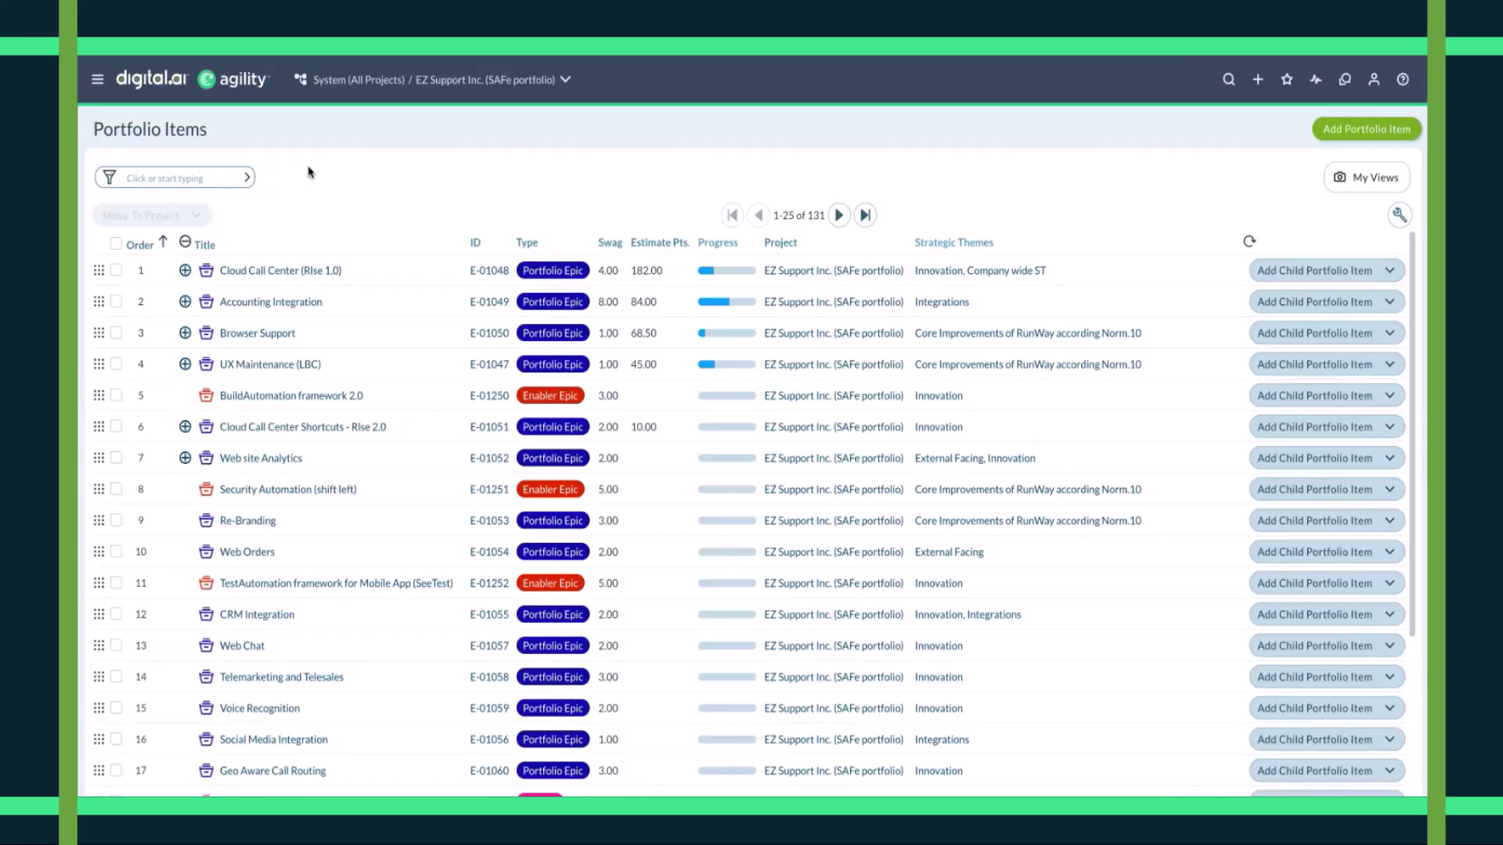
left_click(481, 80)
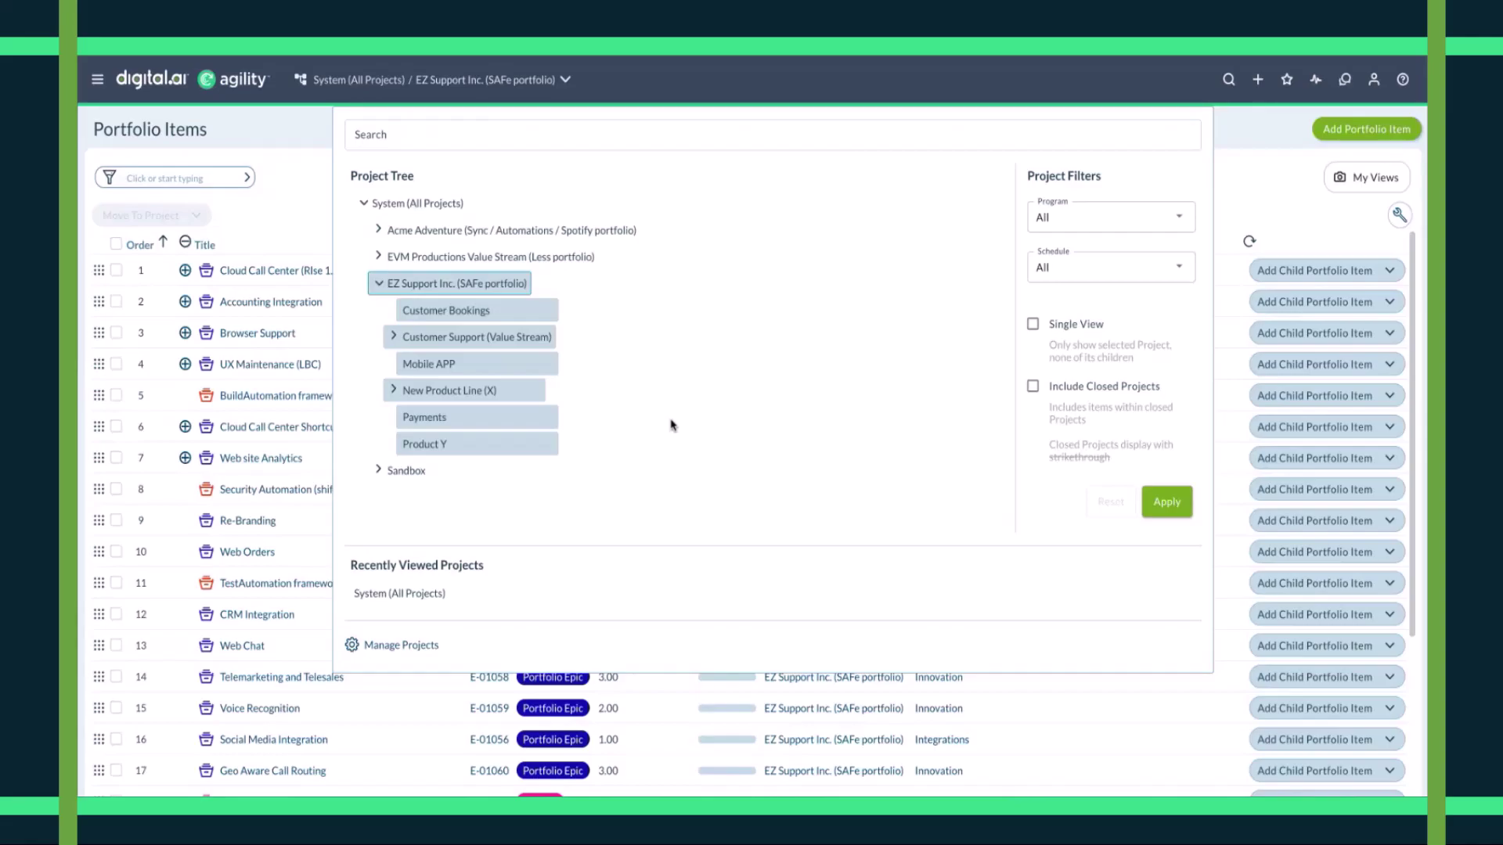
left_click(302, 195)
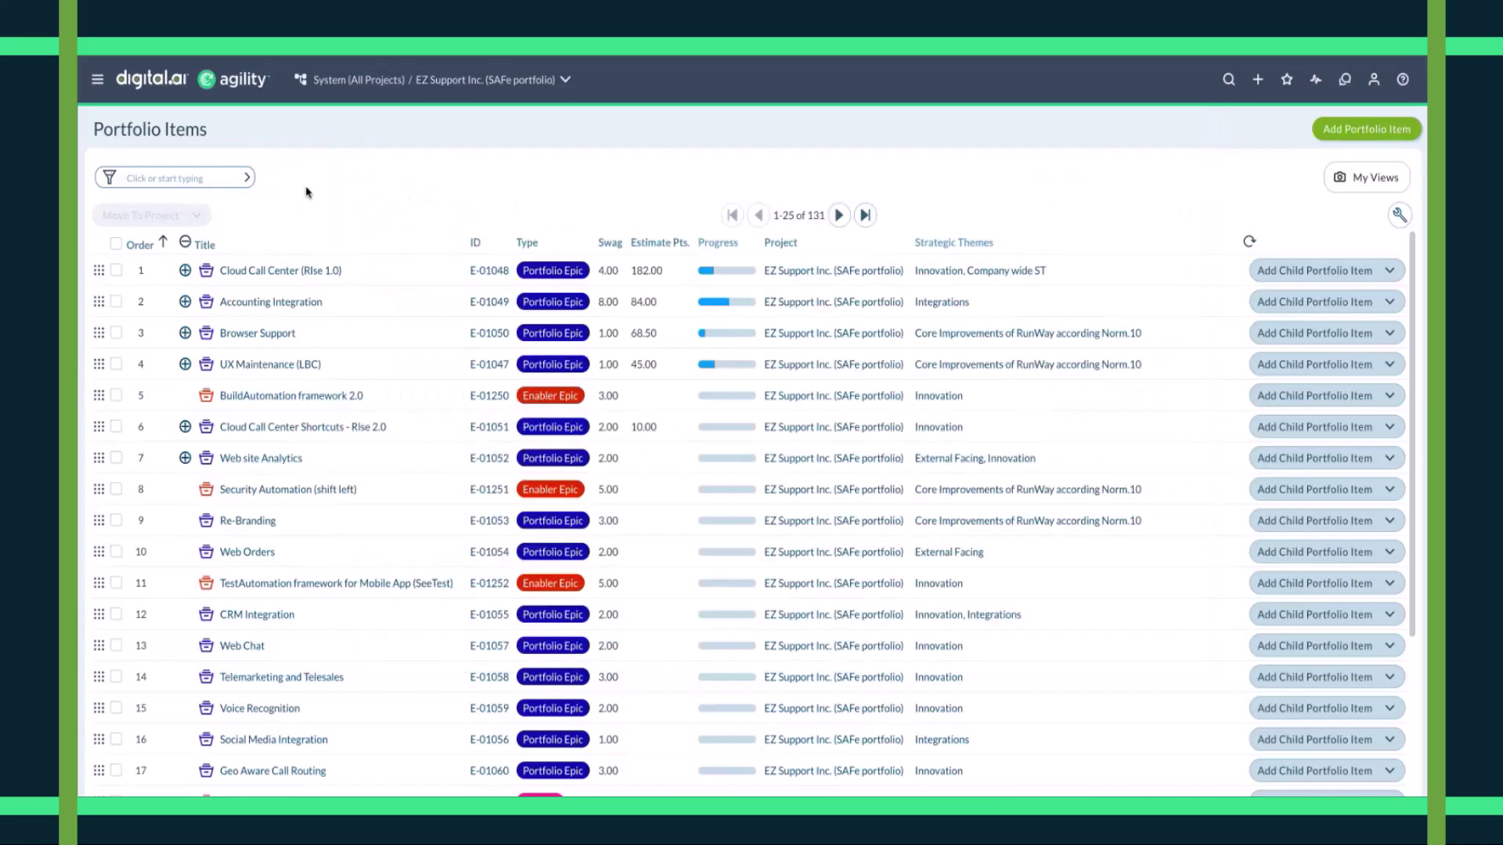
left_click(185, 271)
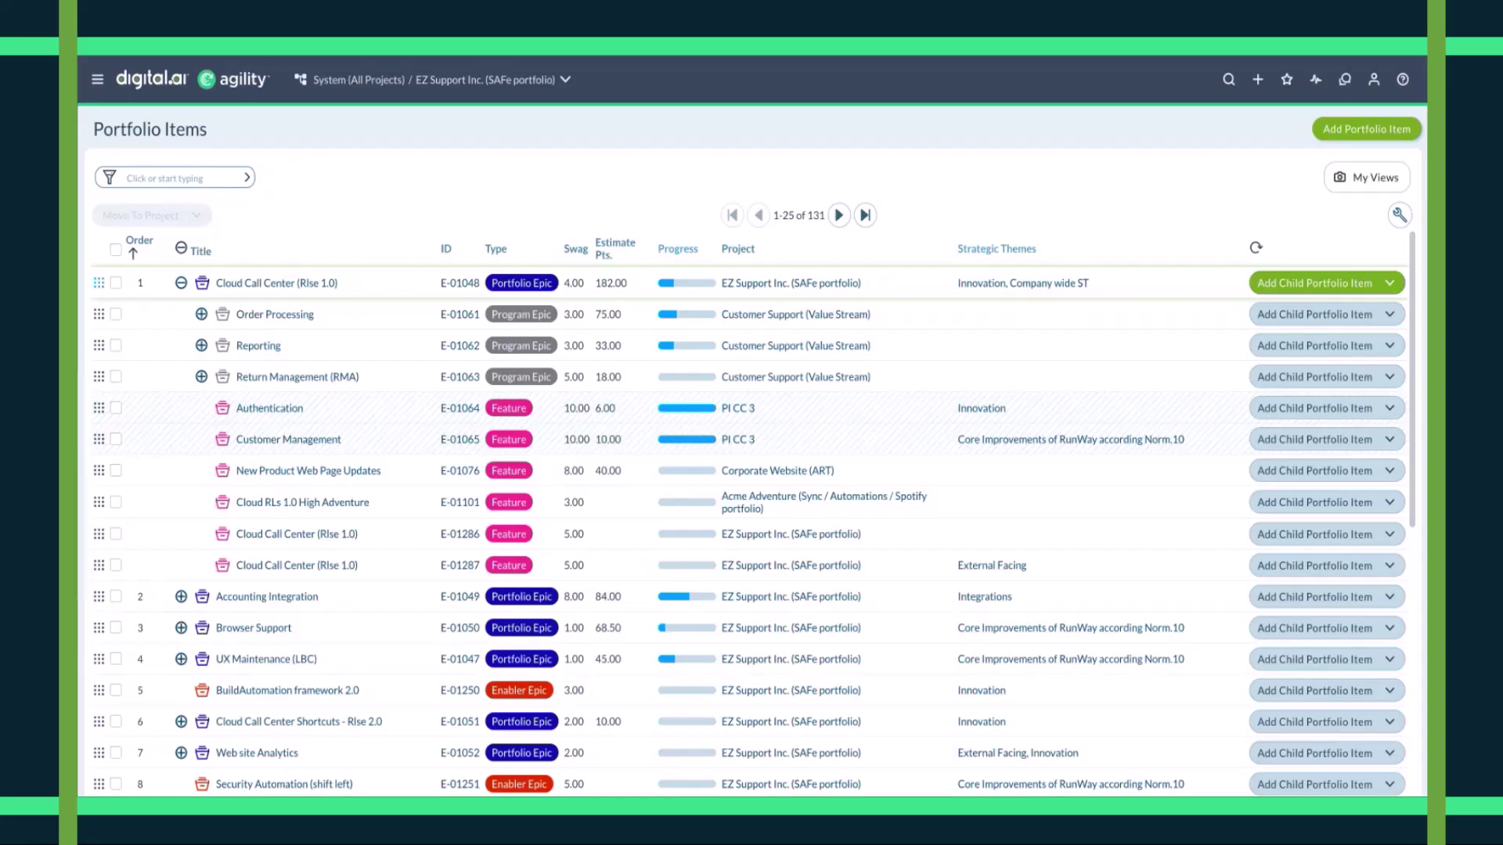
left_click(97, 79)
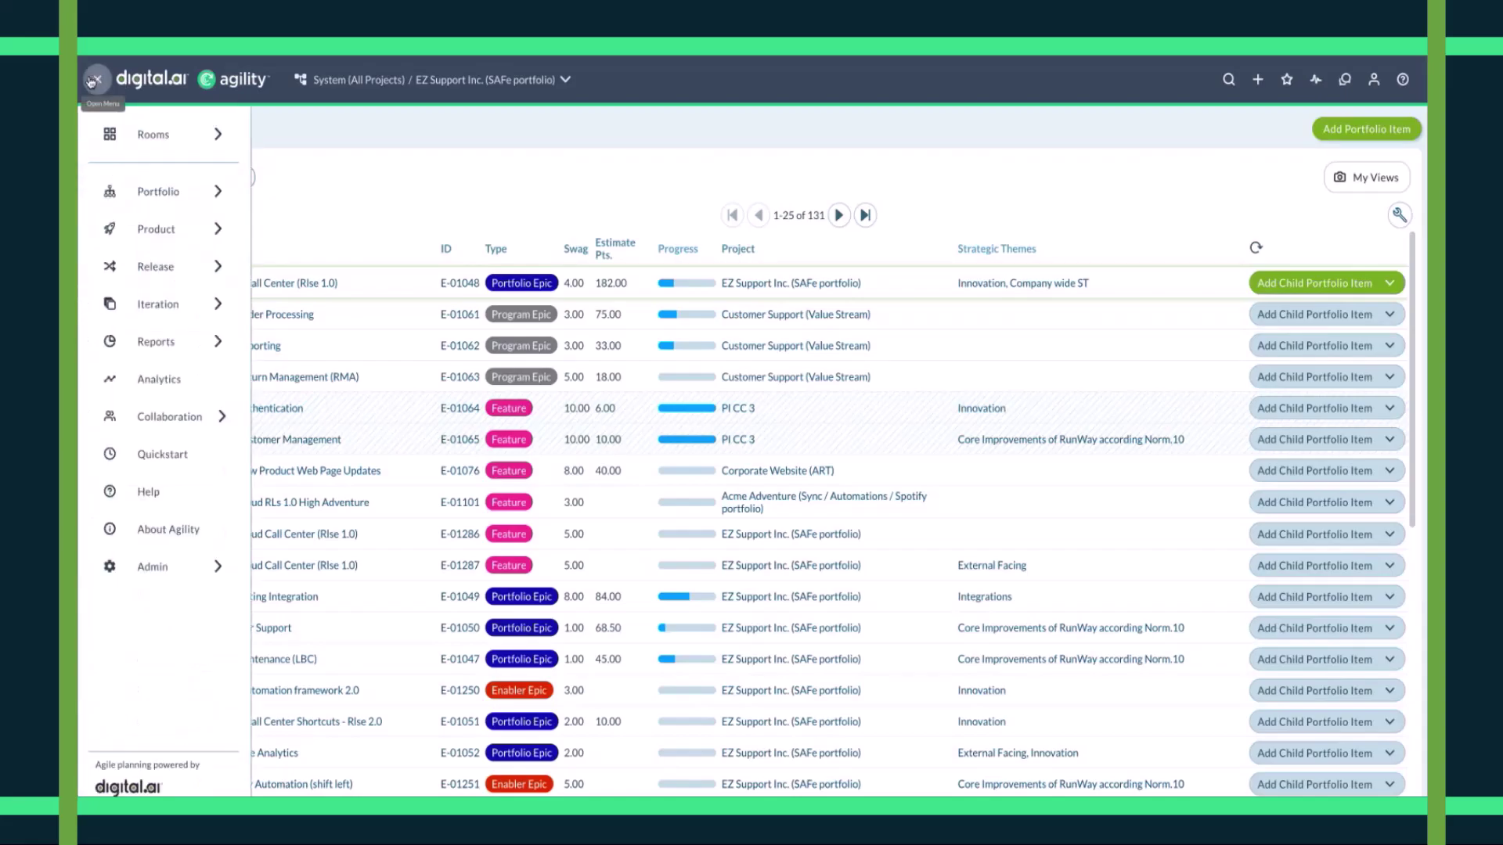
Step: Open the 2023 quarterly portfolio Roadmap and preview its available filter fields
left_click(159, 195)
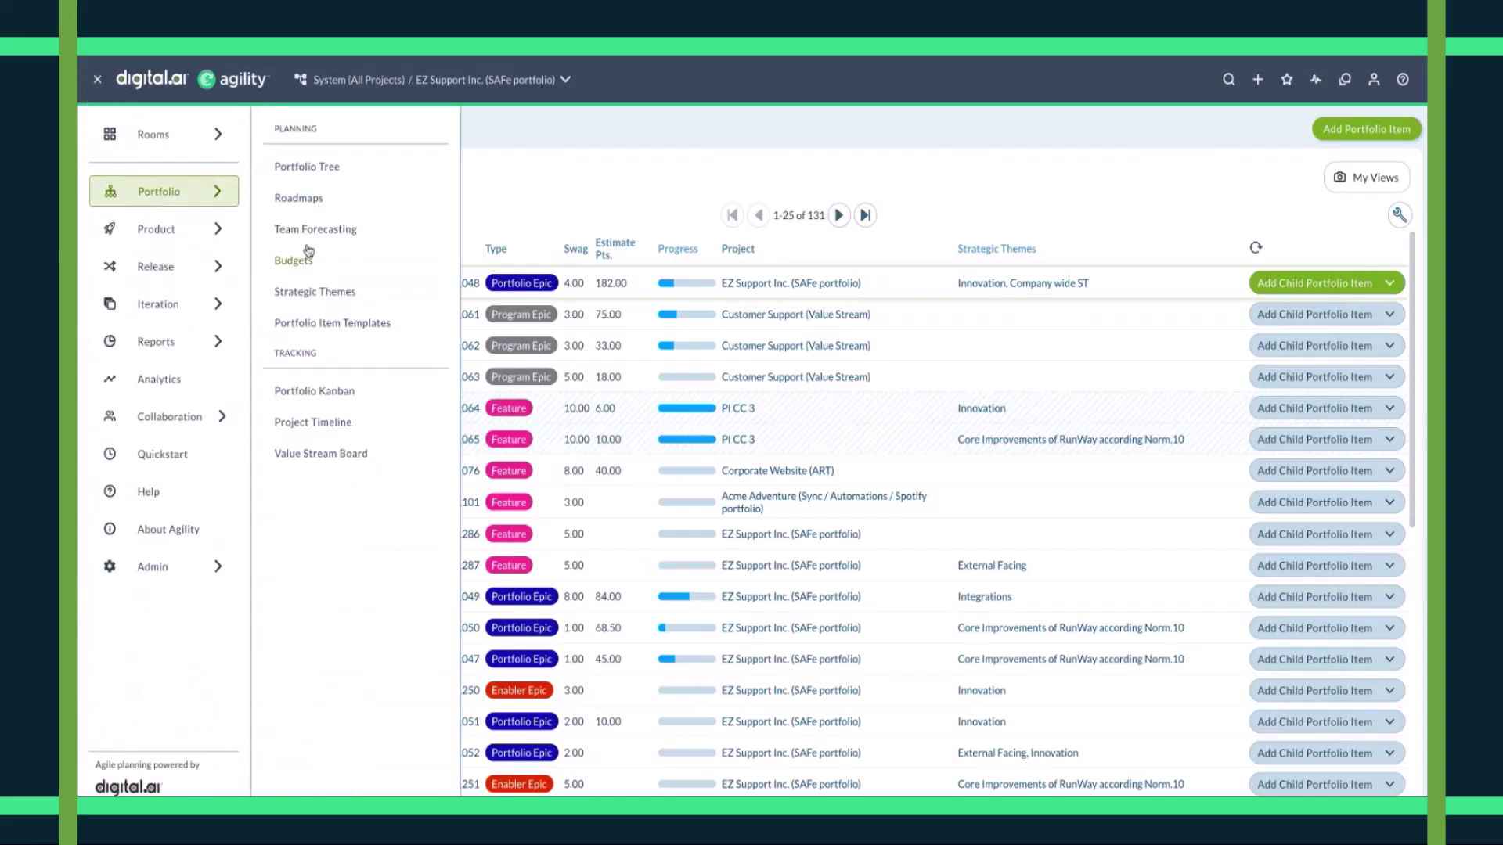
left_click(332, 208)
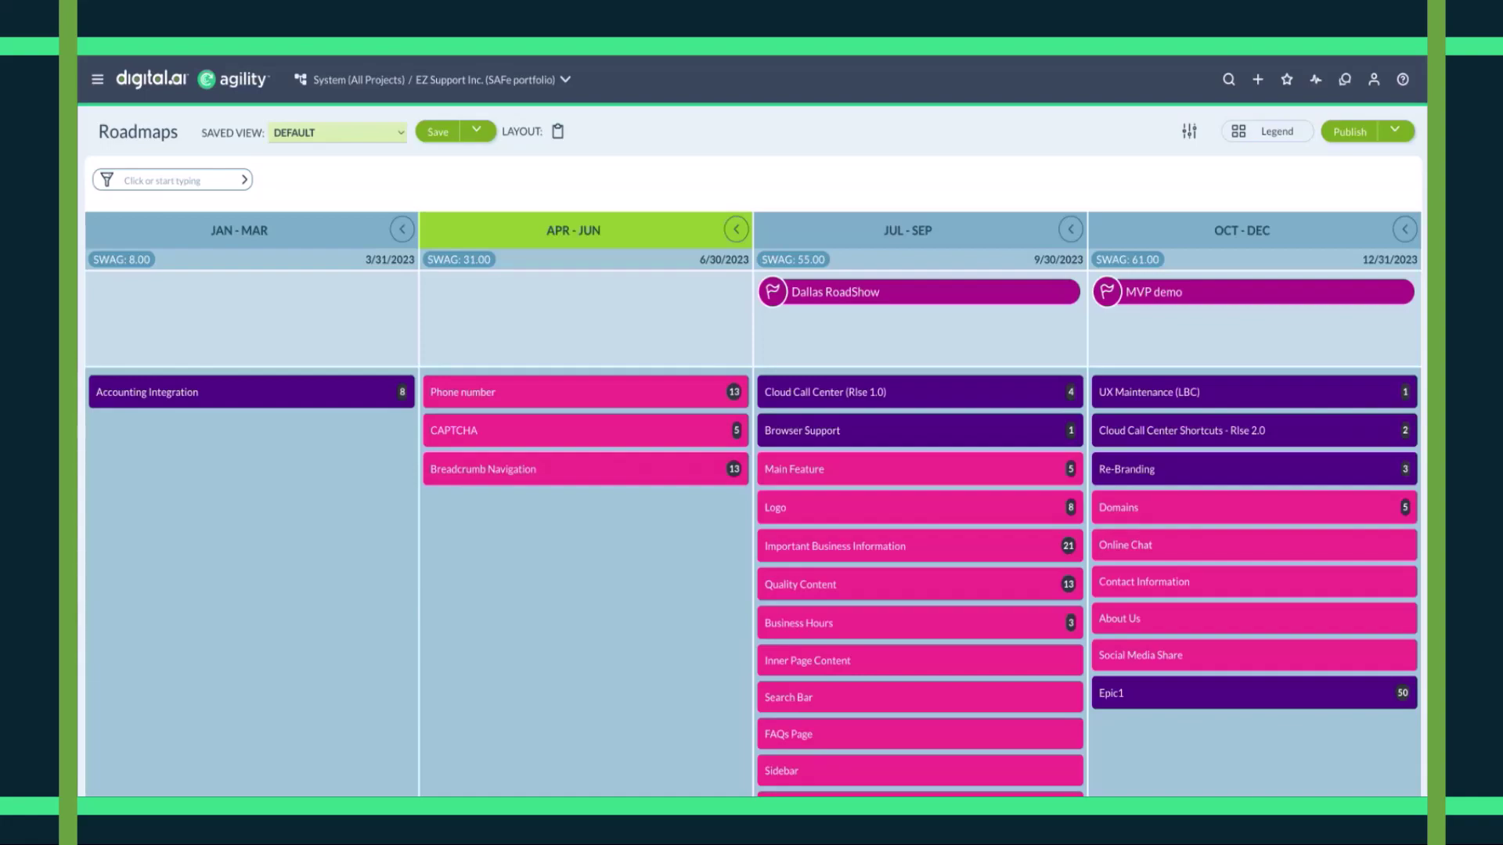
left_click(212, 179)
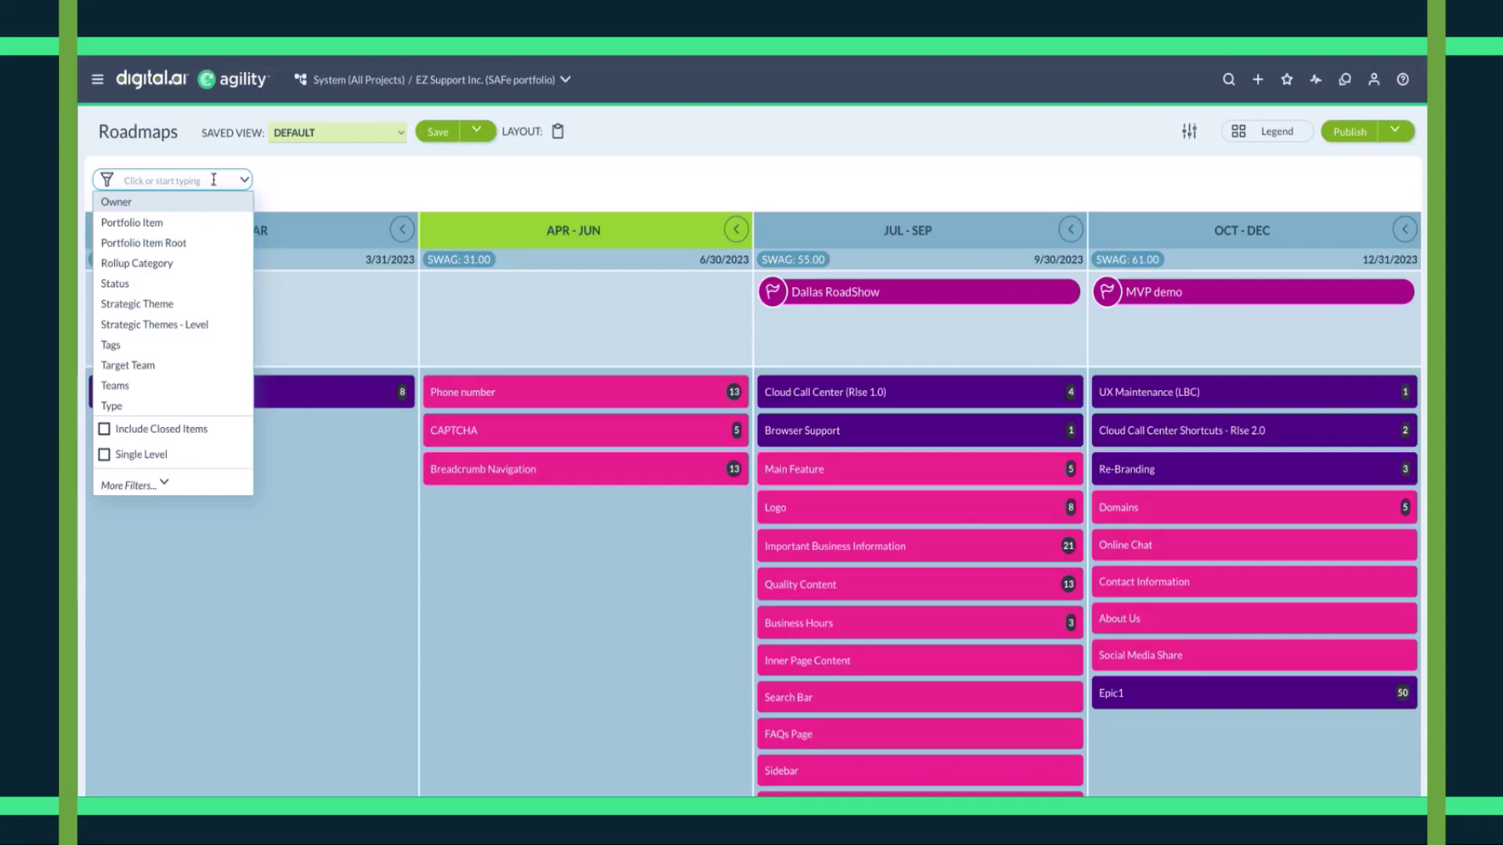
left_click(393, 189)
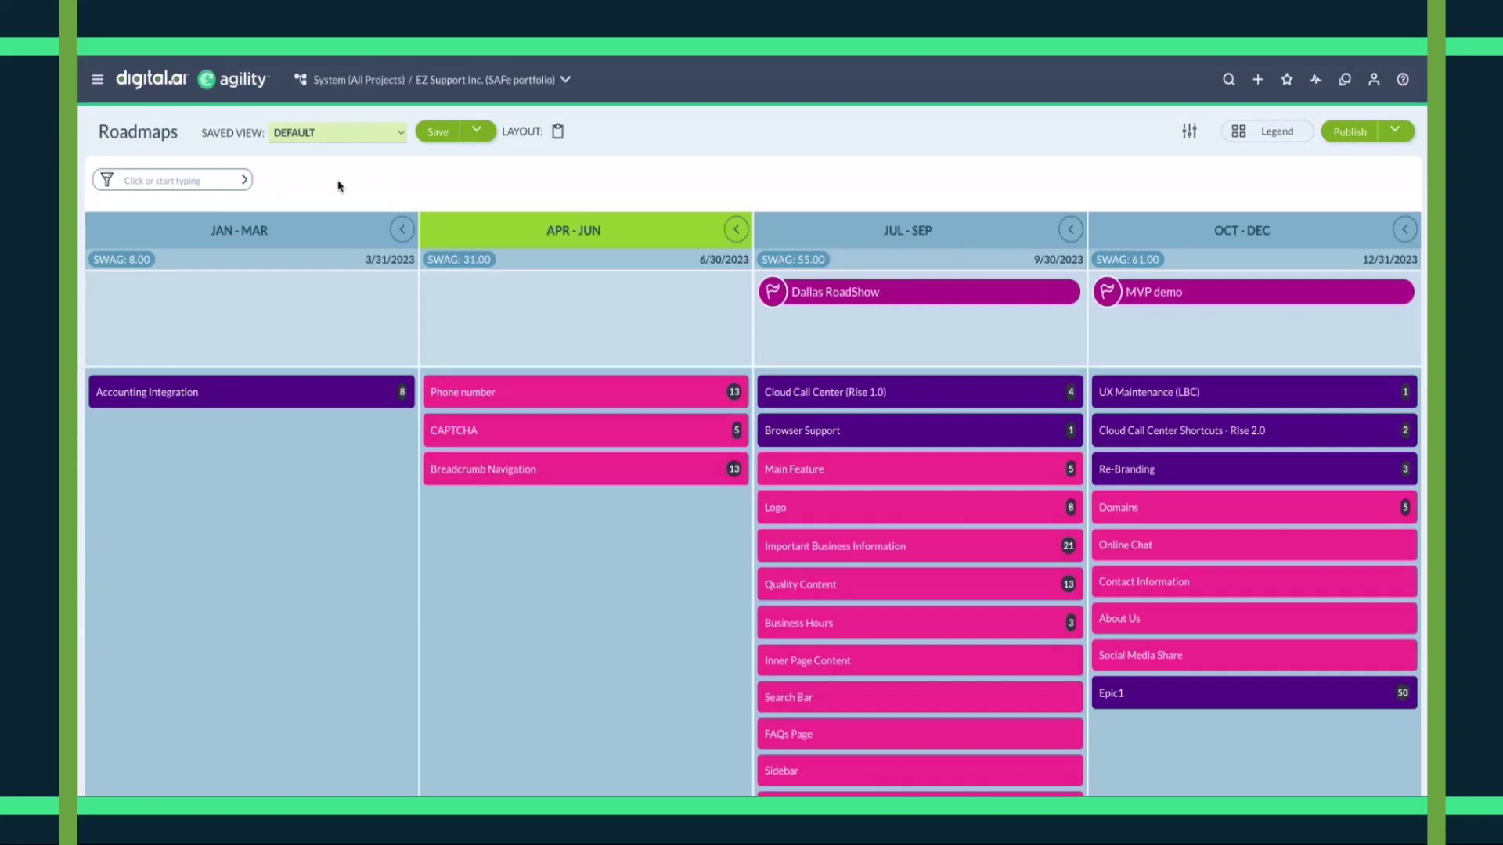
left_click(97, 80)
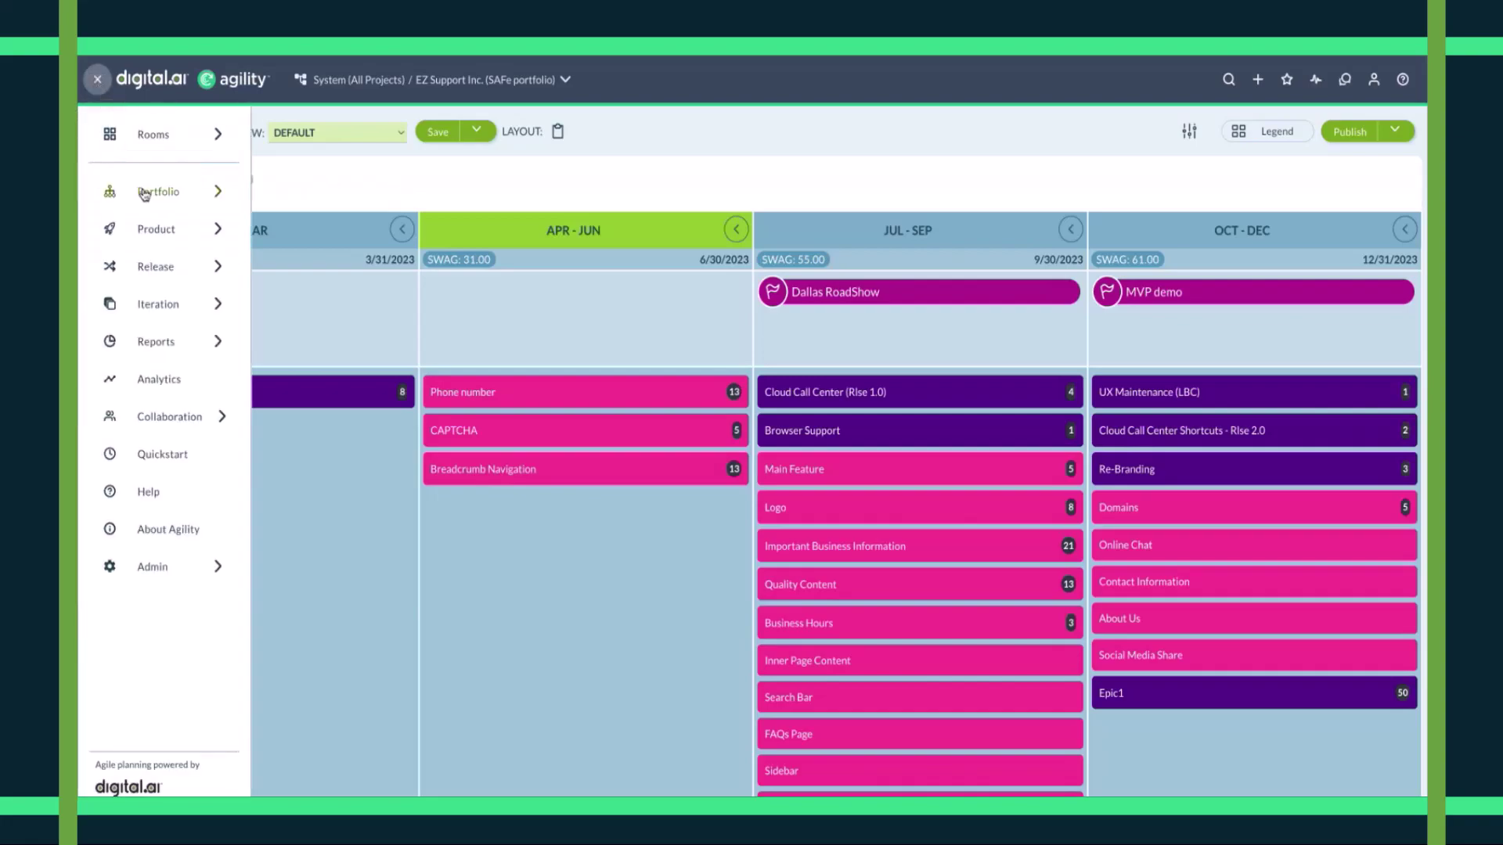
Step: In the Planning Zone room, show the Initiatives board beside the Portfolio Tree, hiding Scorecard
left_click(154, 134)
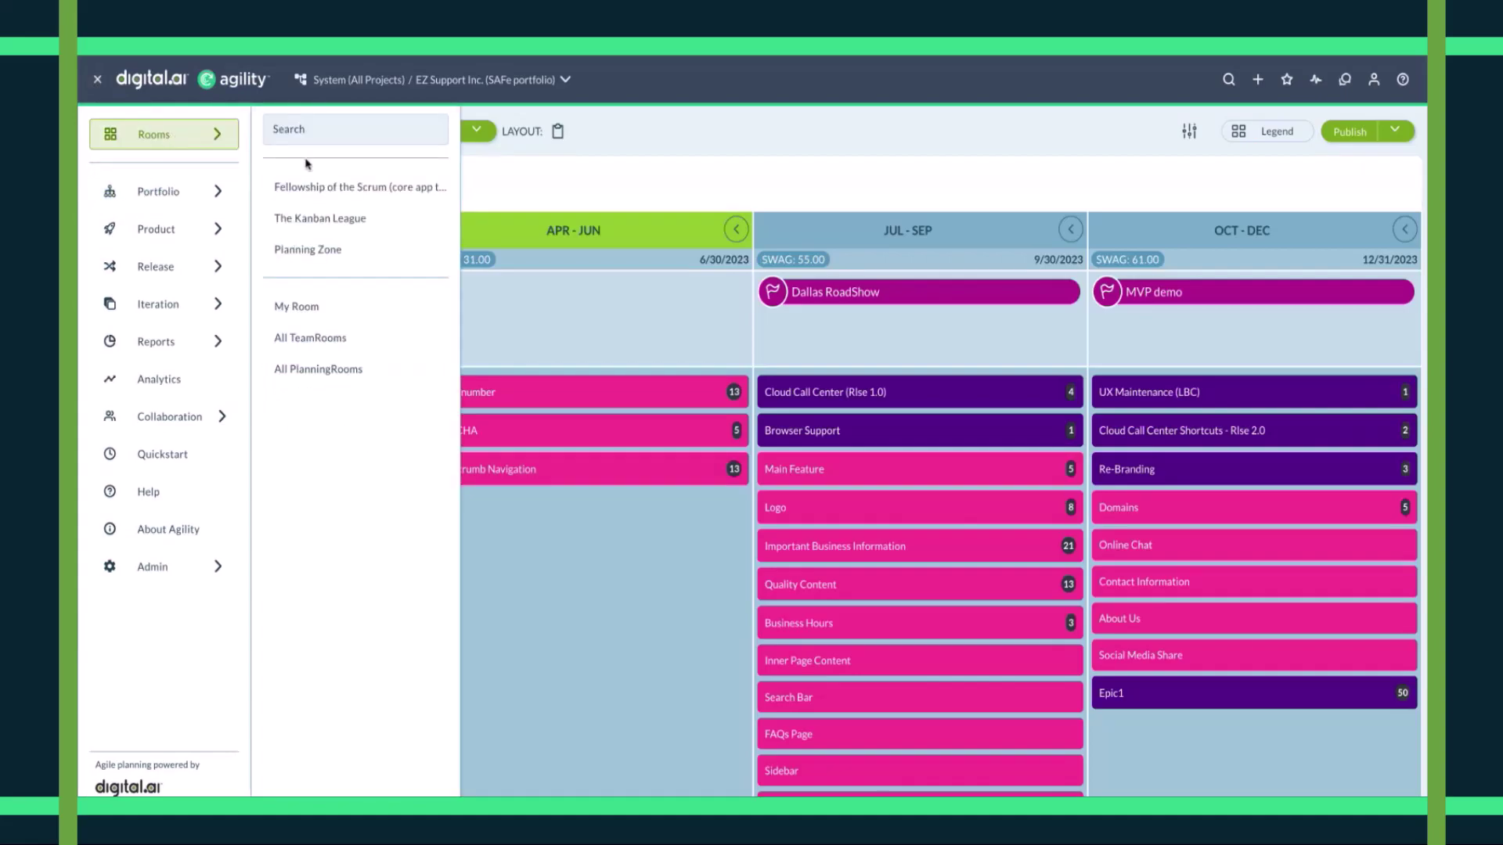
left_click(323, 251)
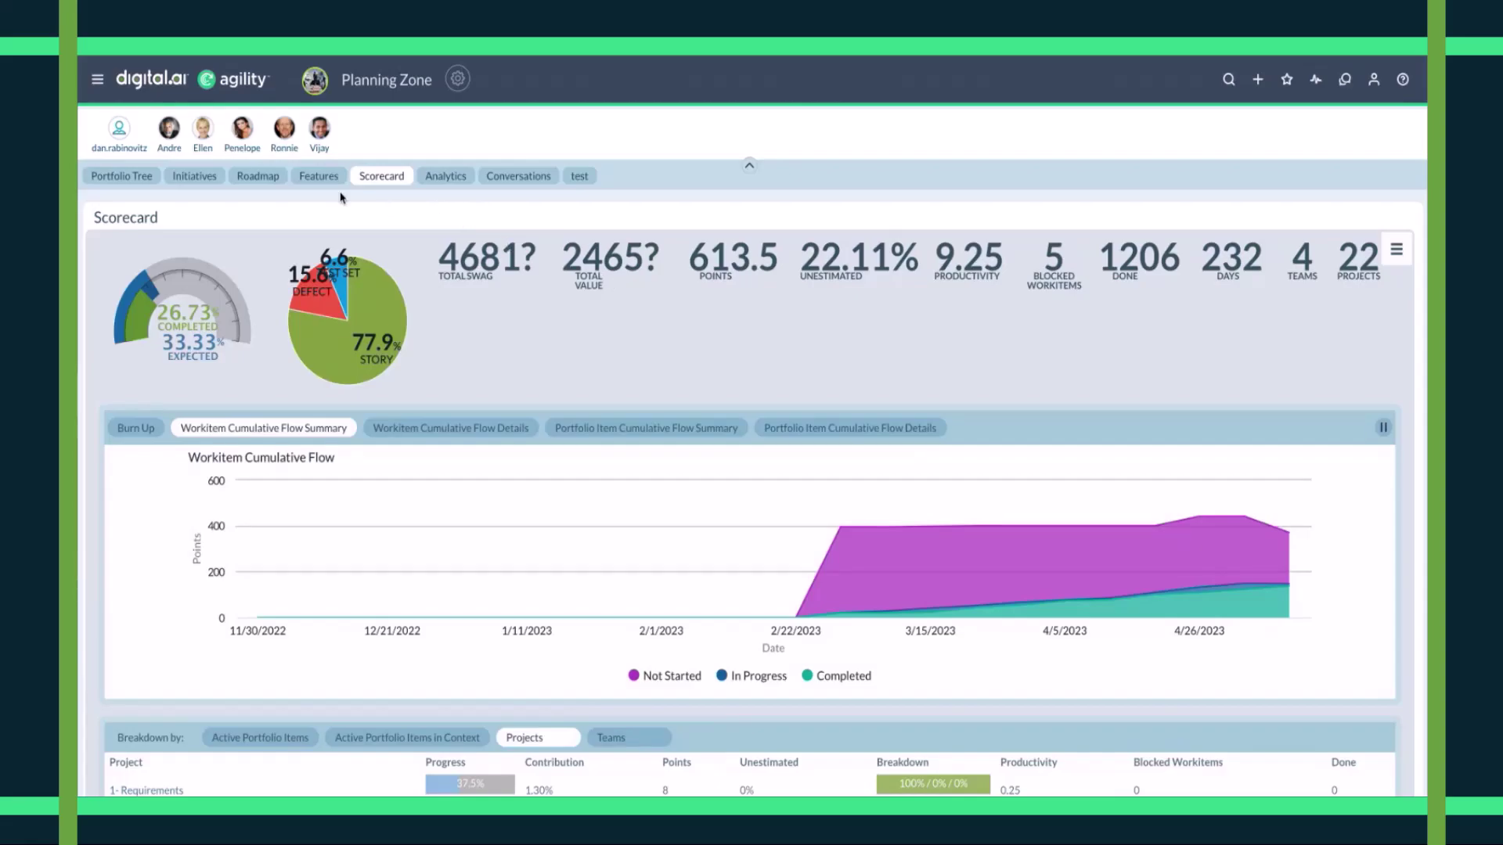
left_click(208, 178)
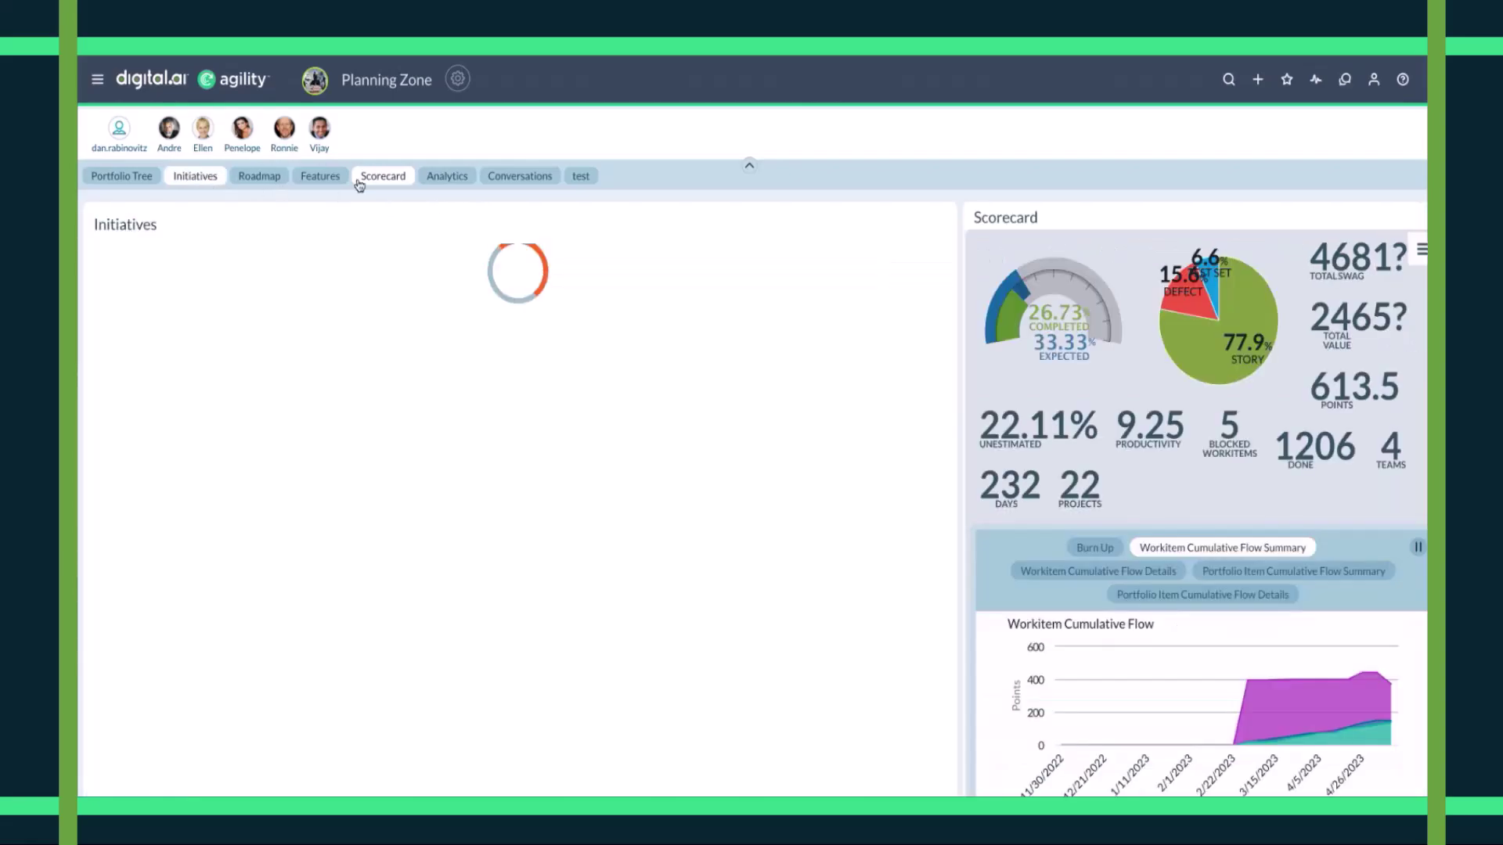
left_click(385, 179)
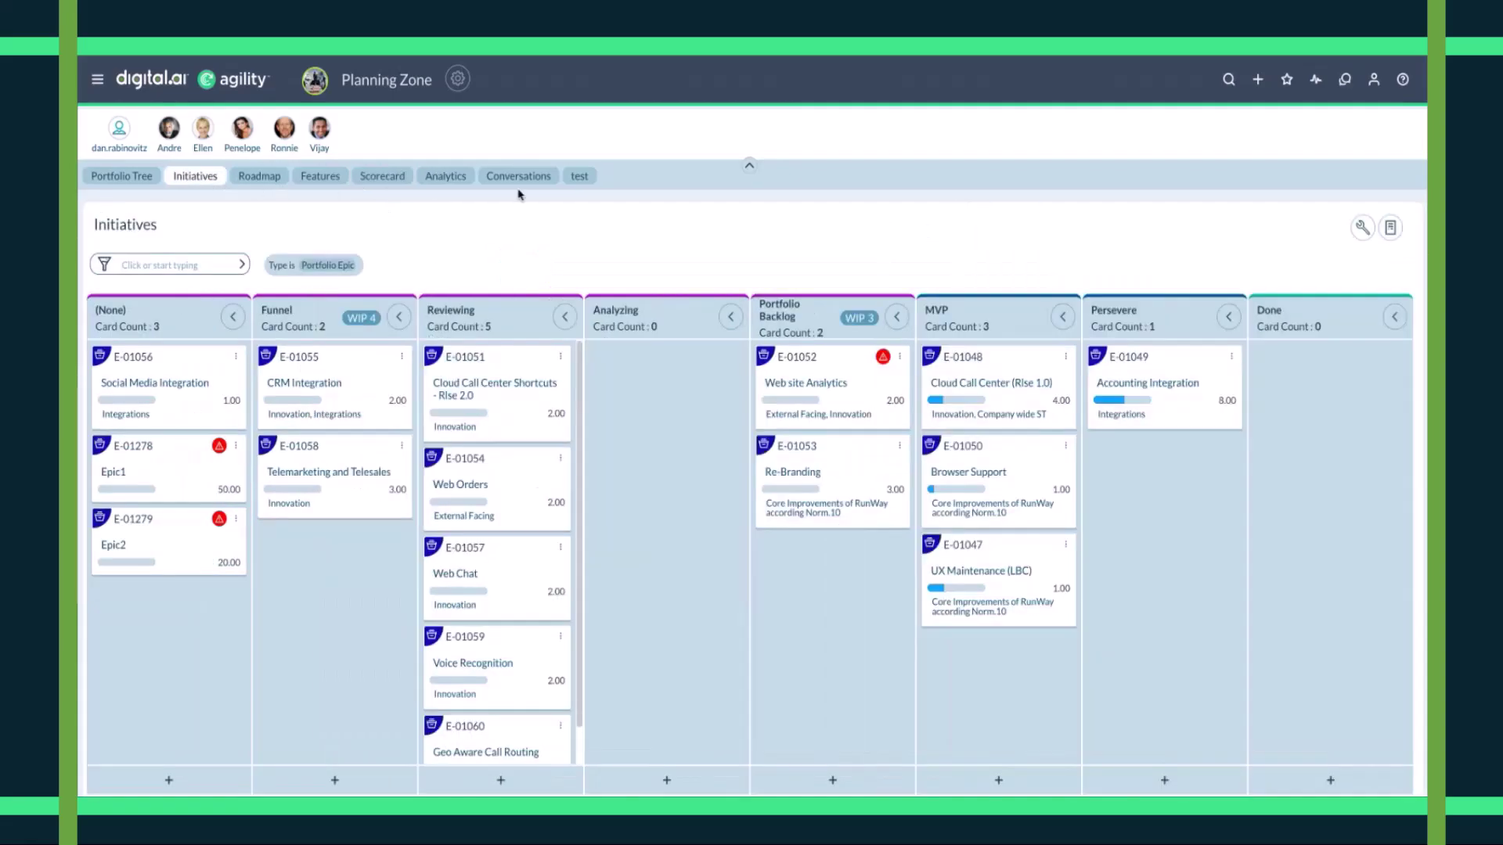
left_click(446, 177)
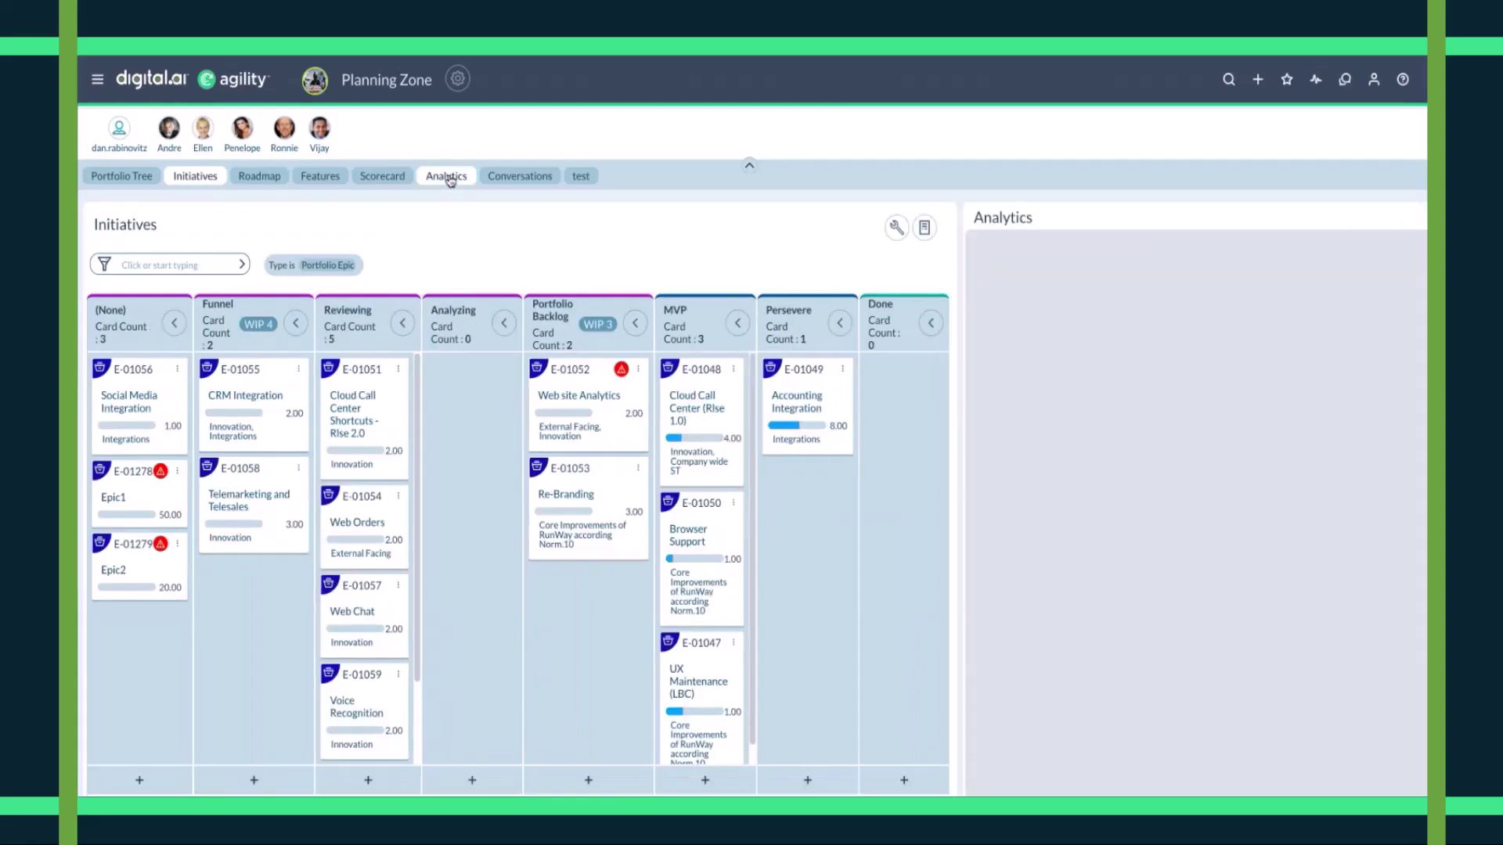
left_click(447, 178)
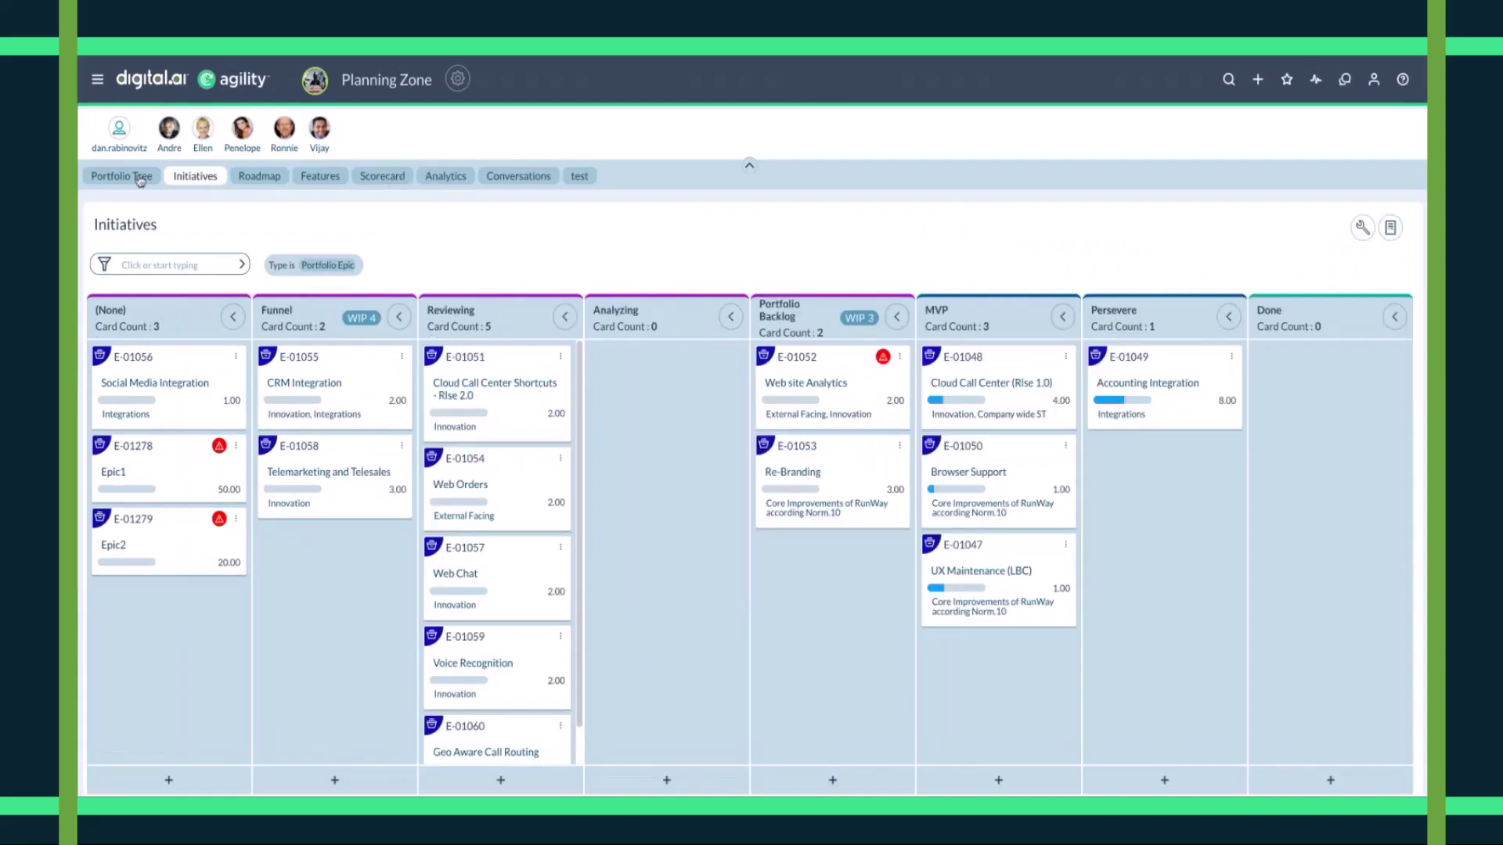
left_click(141, 180)
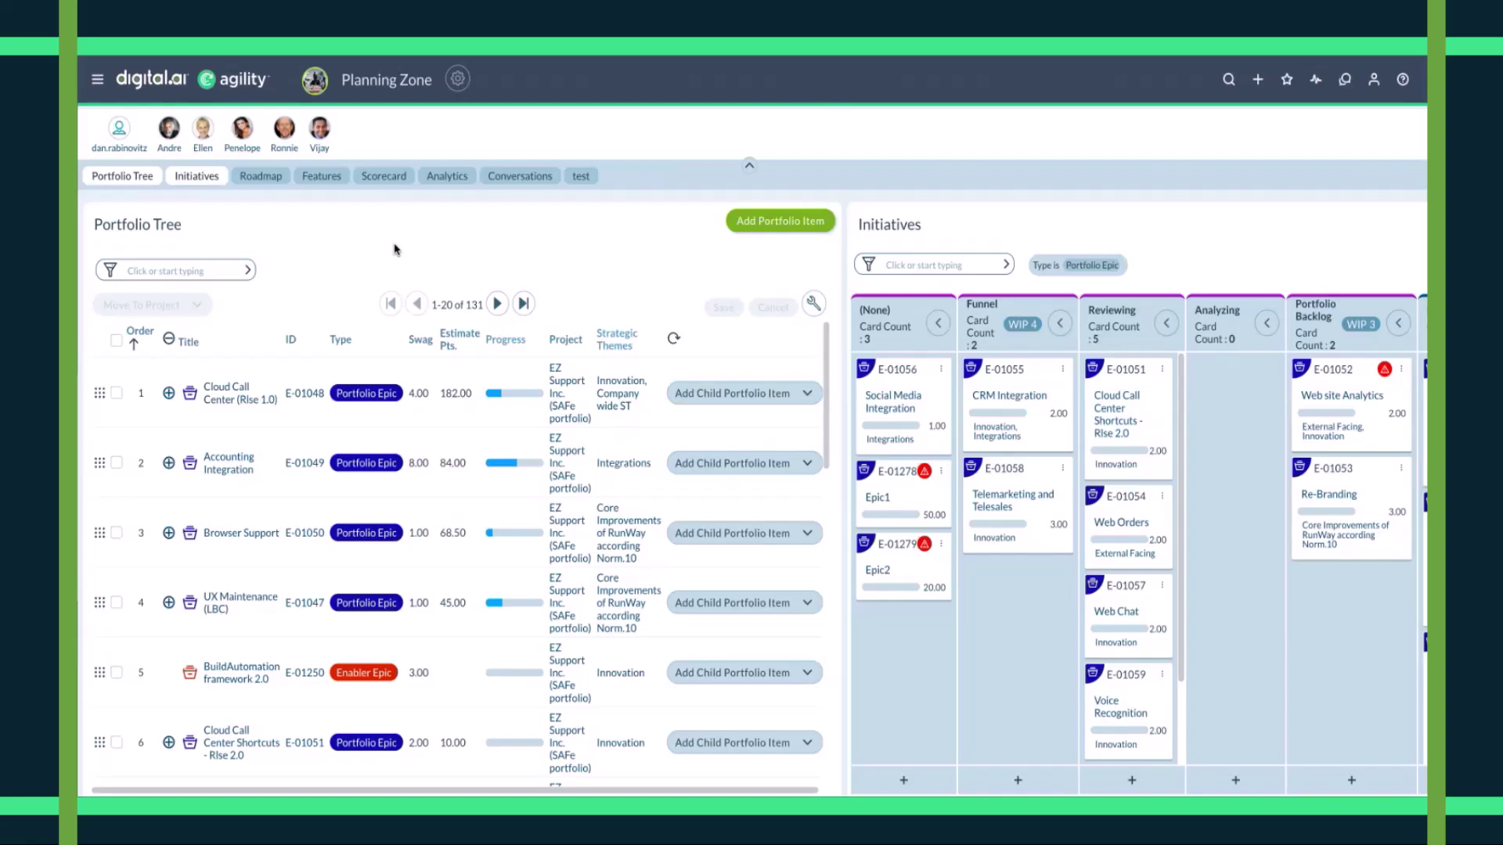
left_click(97, 79)
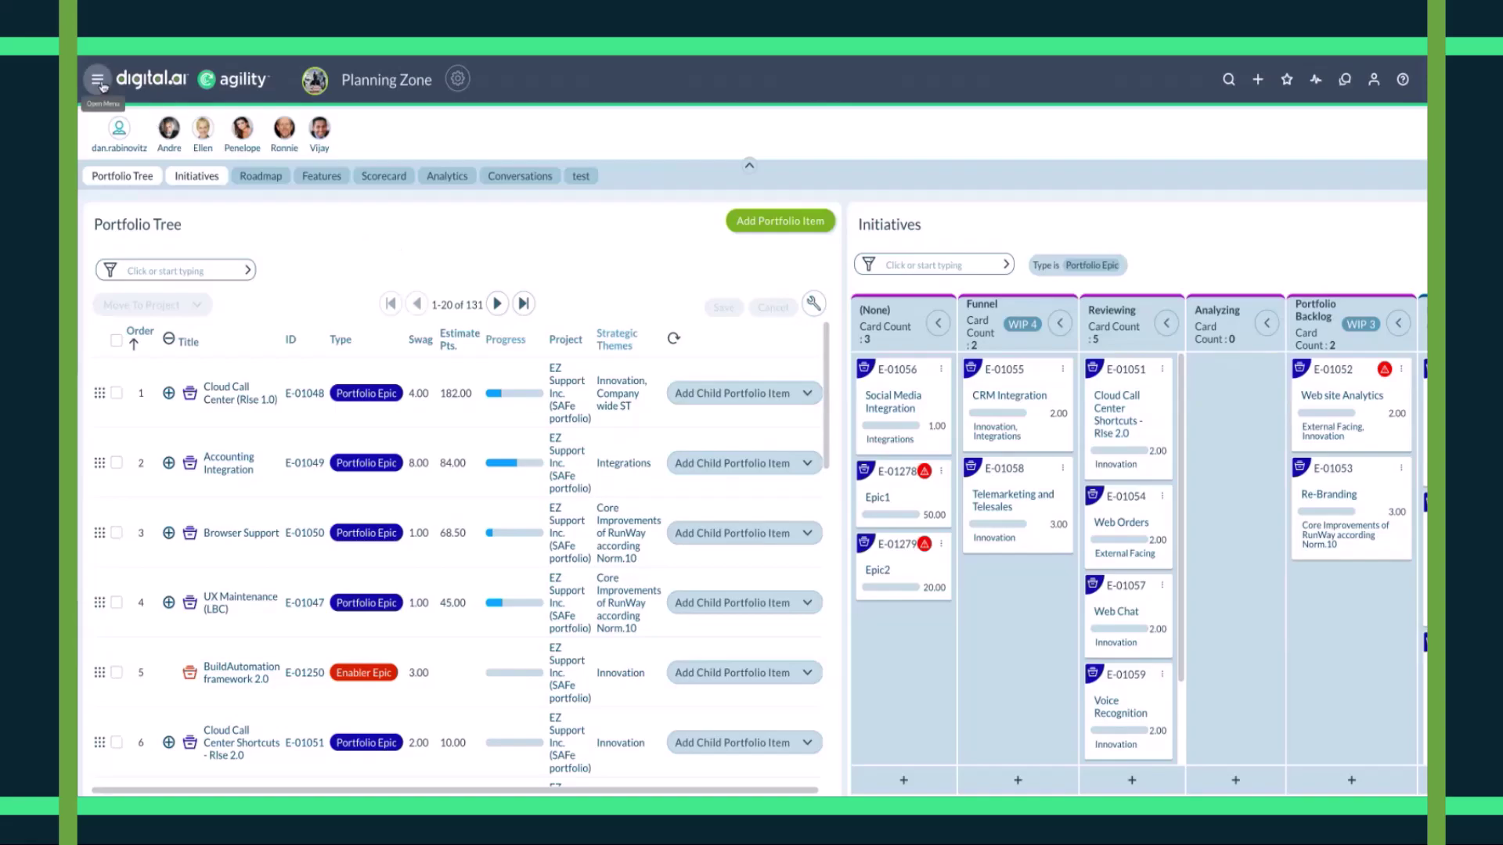
Step: Open Fellowship of the Scrum's Iteration Planning Board for Sprints 5–7, hiding the Scorecard
left_click(135, 134)
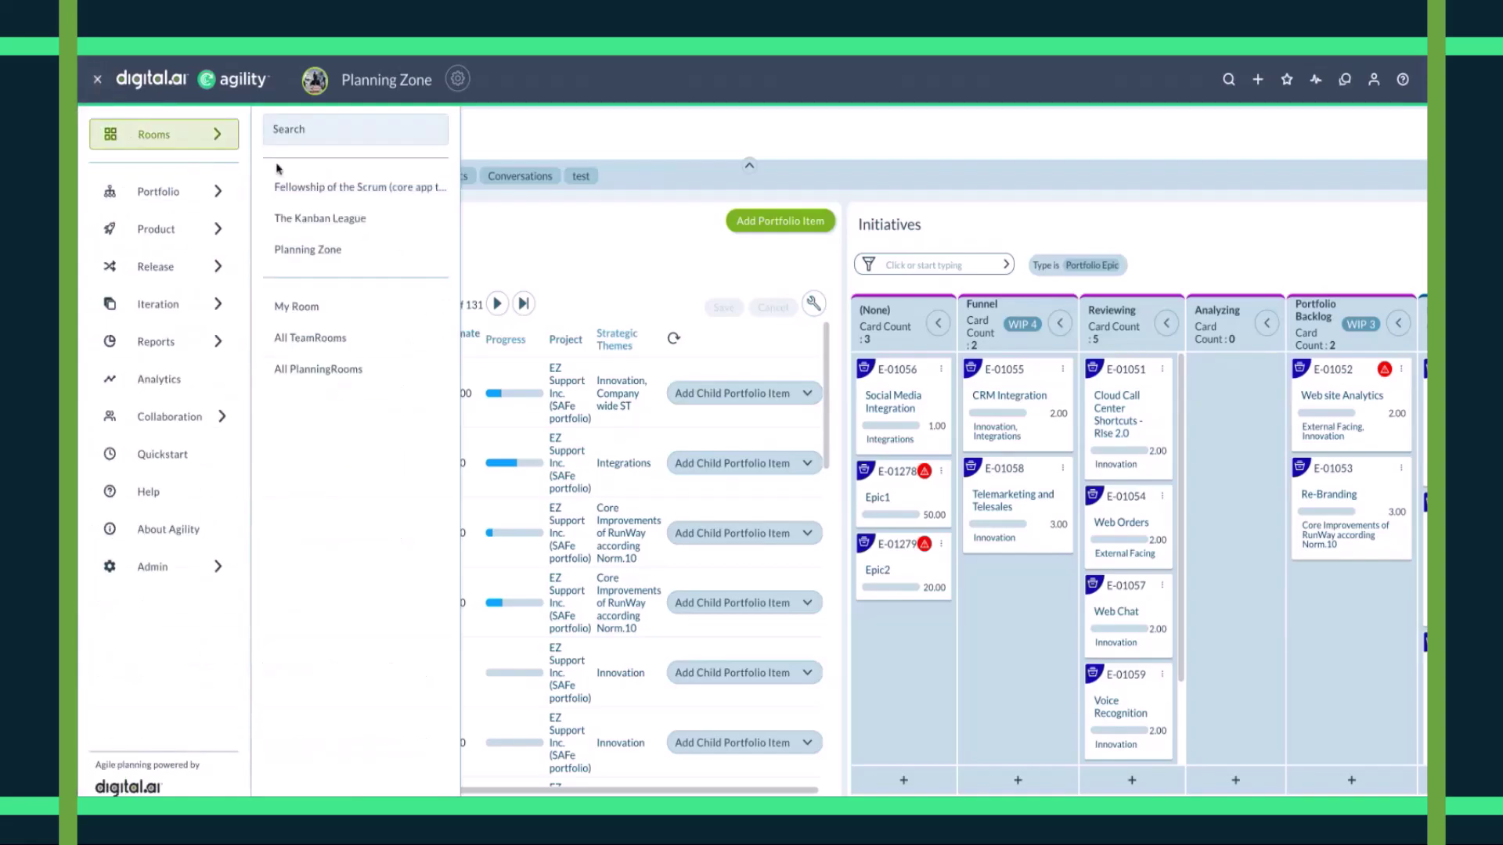
left_click(326, 190)
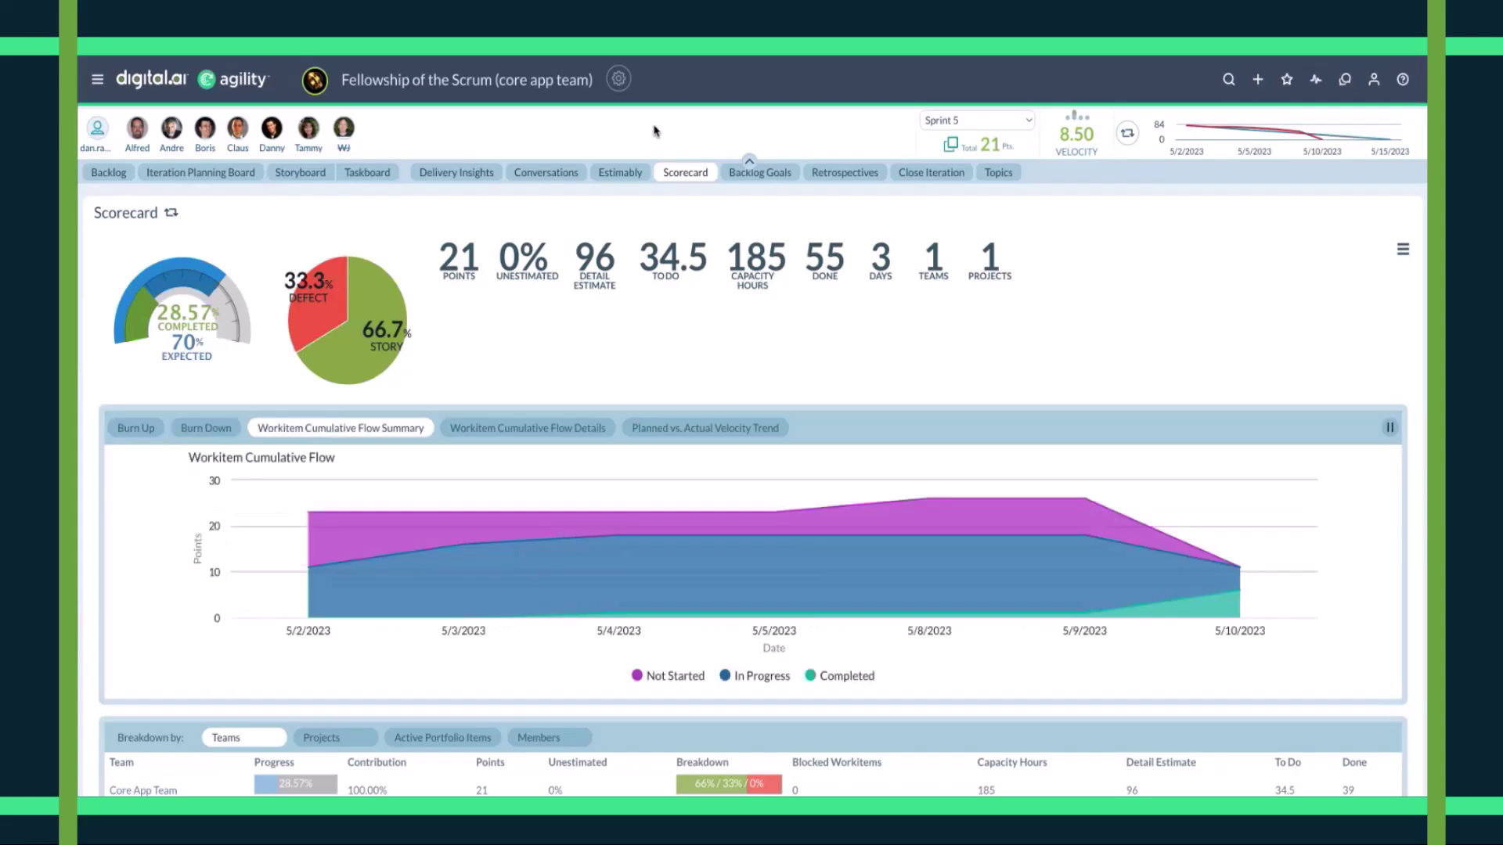
left_click(227, 176)
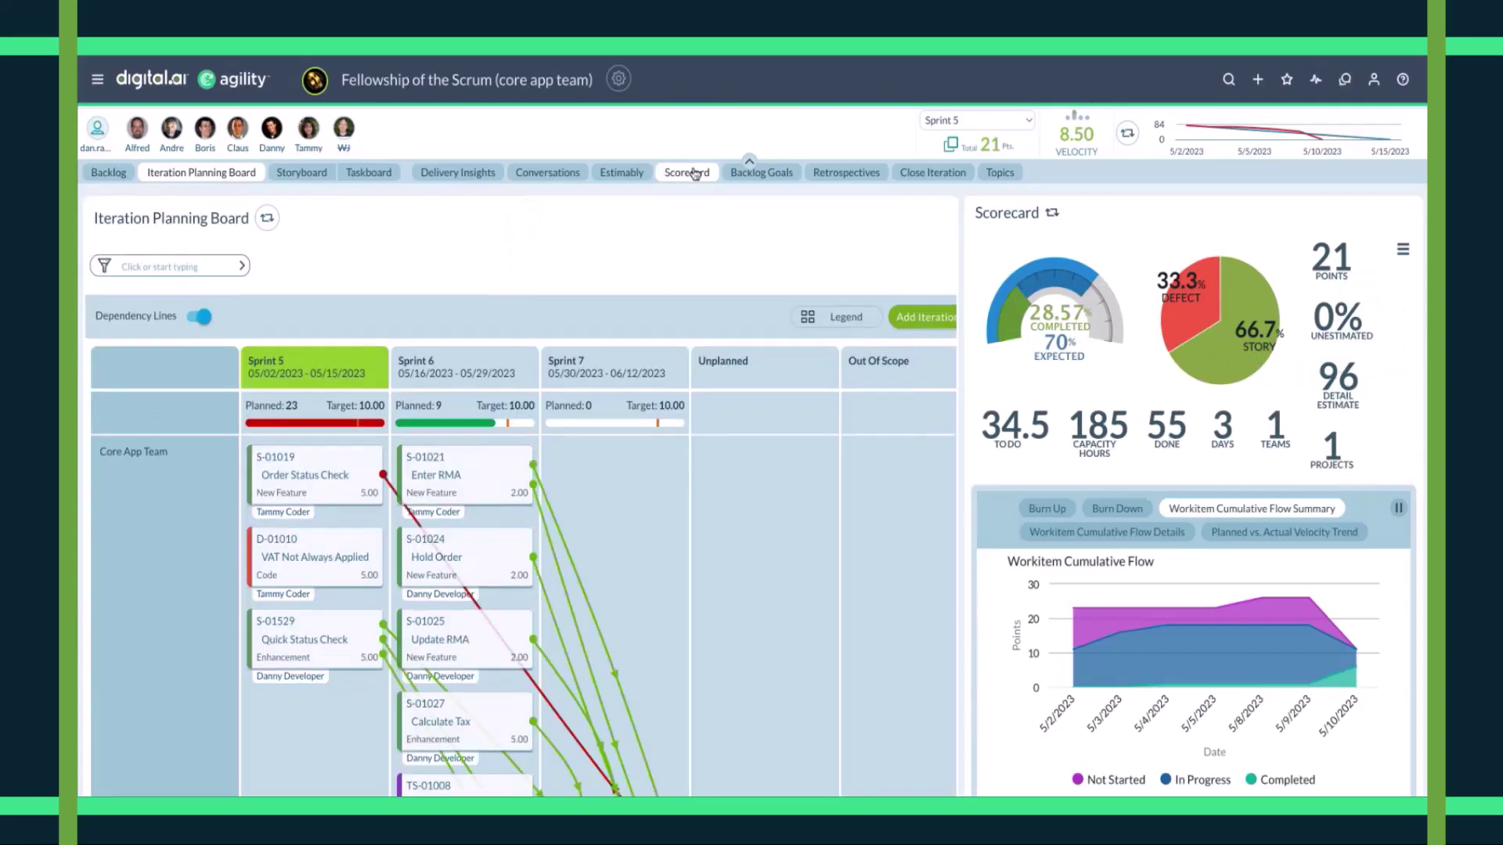
left_click(662, 172)
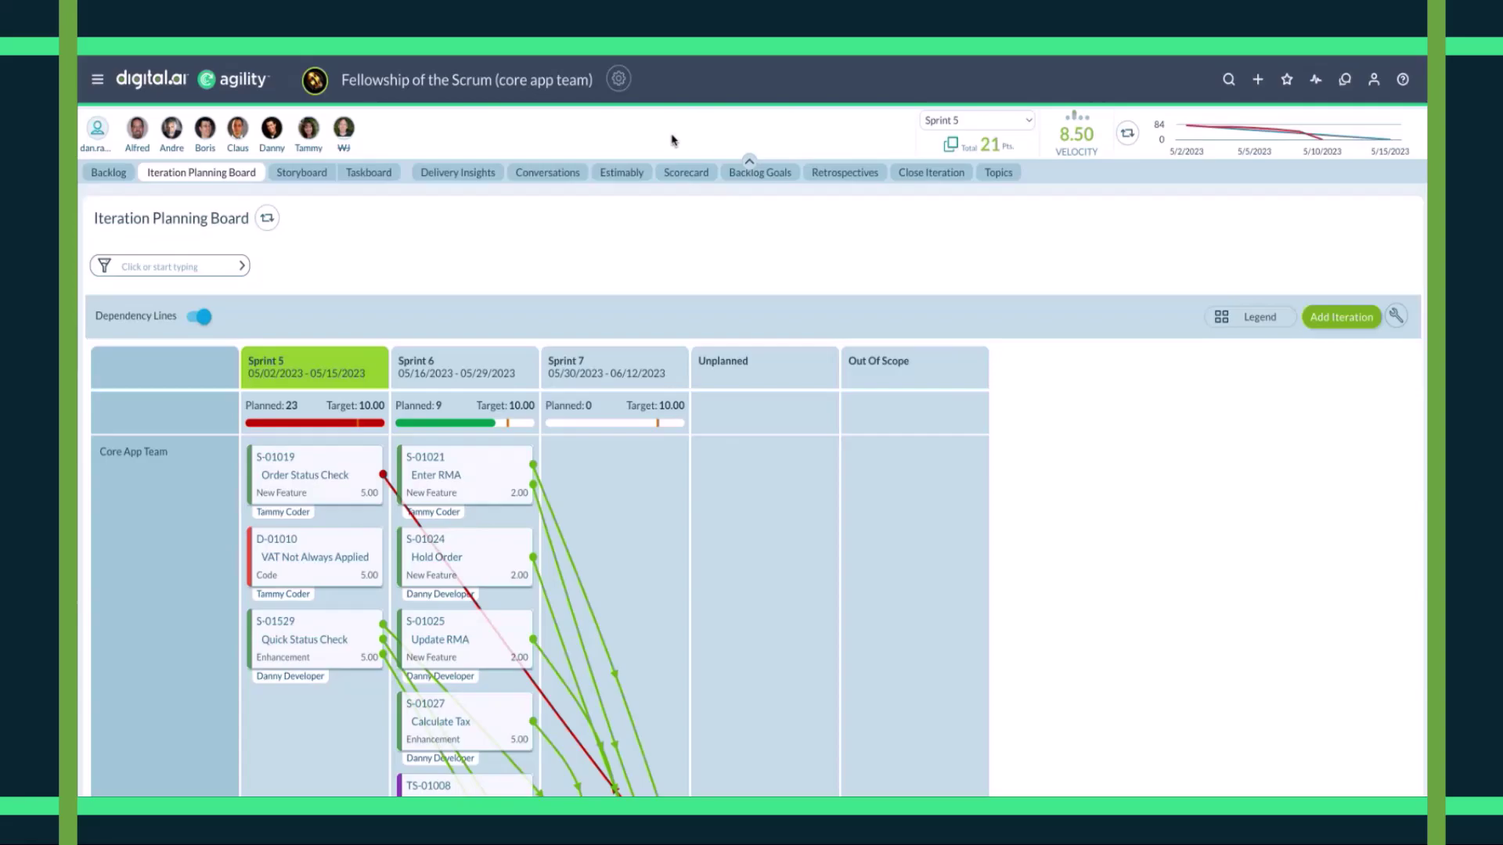
Step: Replace the planning board with the Sprint 5 Taskboard, adding Retrospectives and Estimably panels
left_click(369, 173)
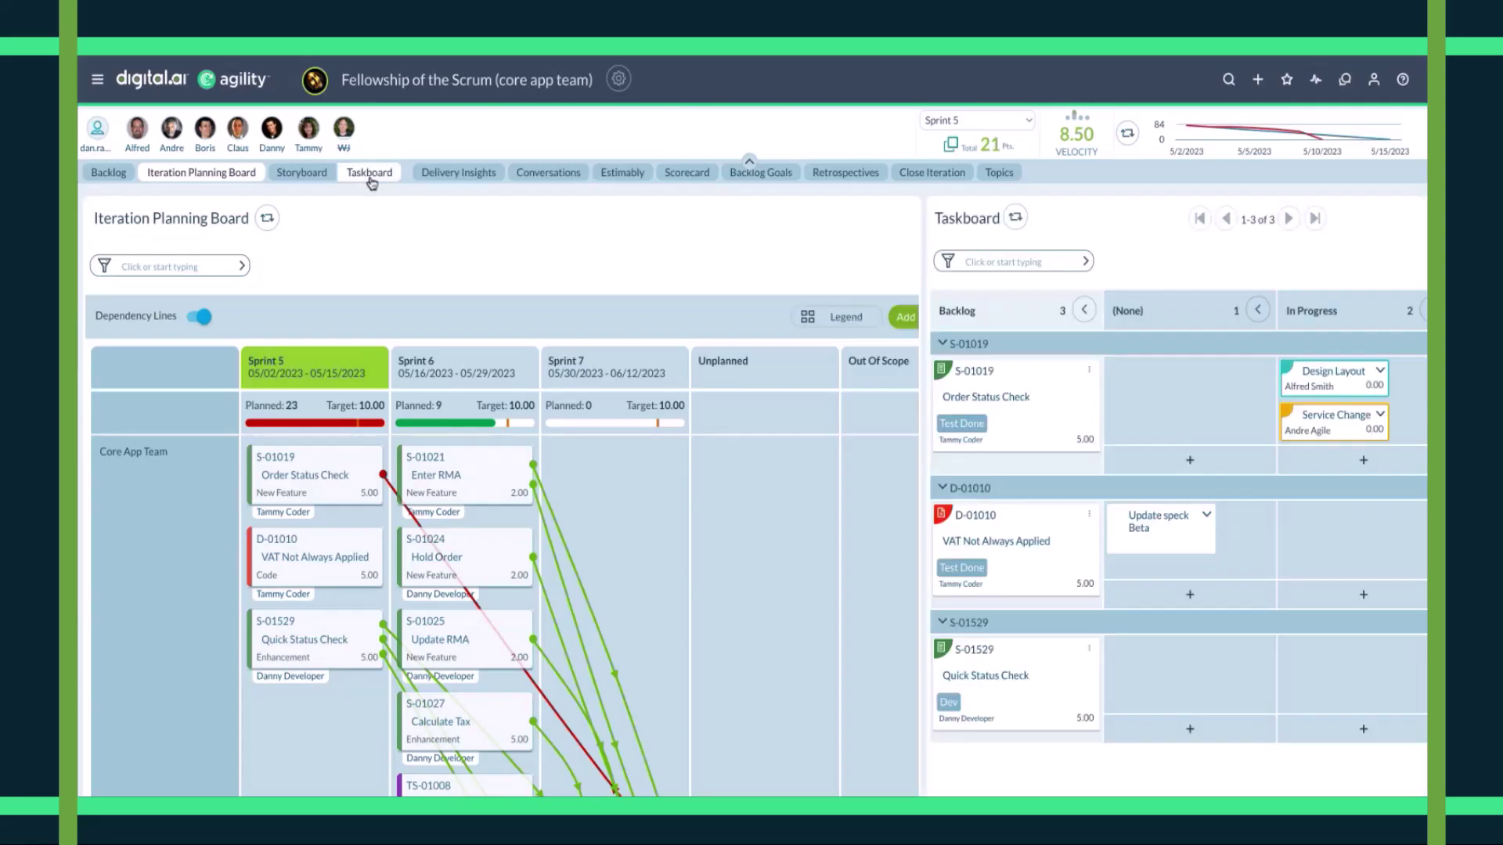
left_click(247, 176)
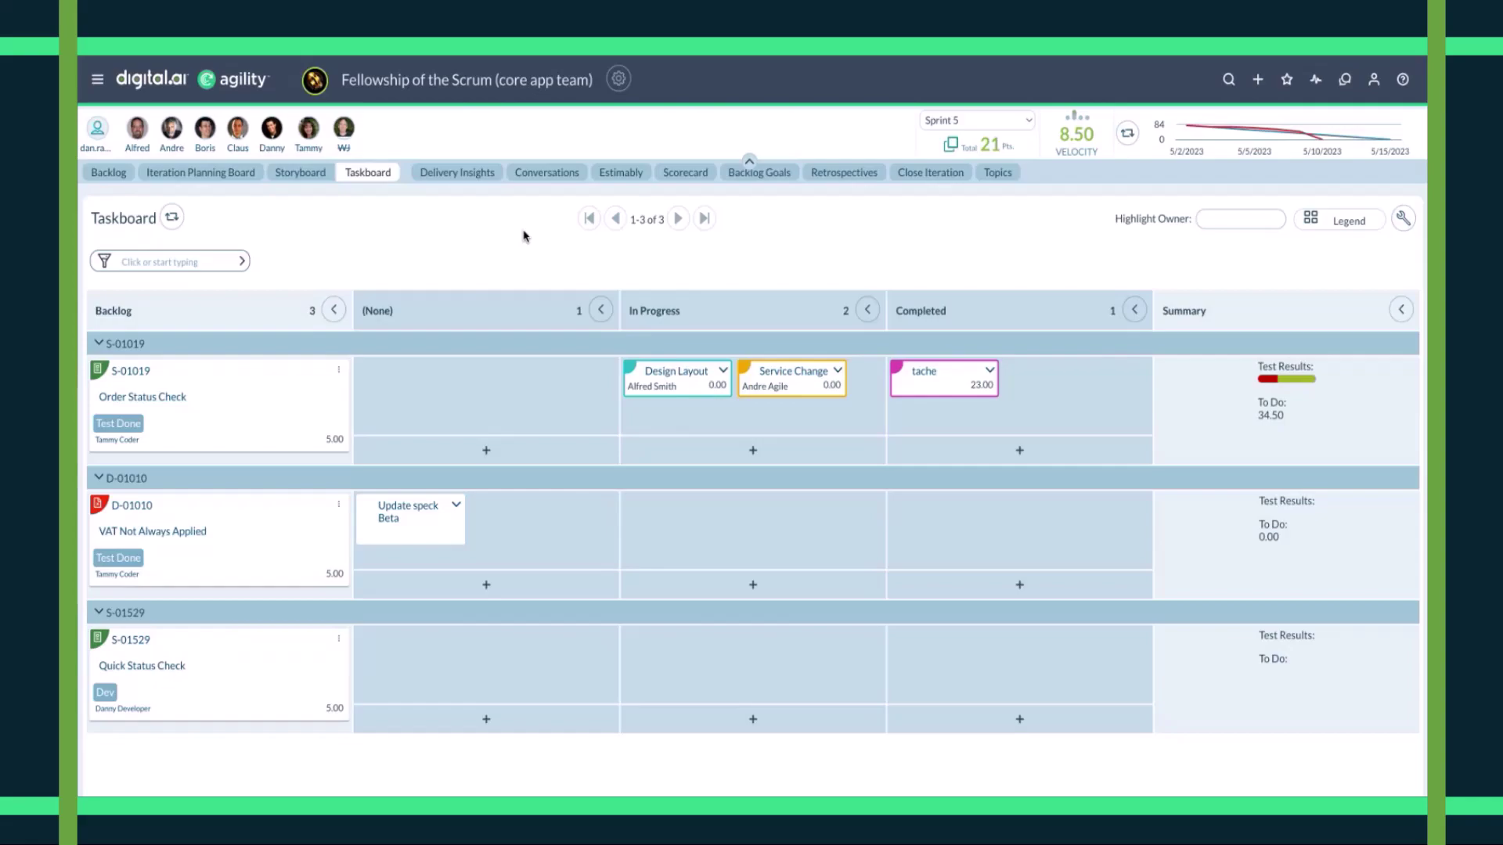
left_click(832, 178)
left_click(620, 173)
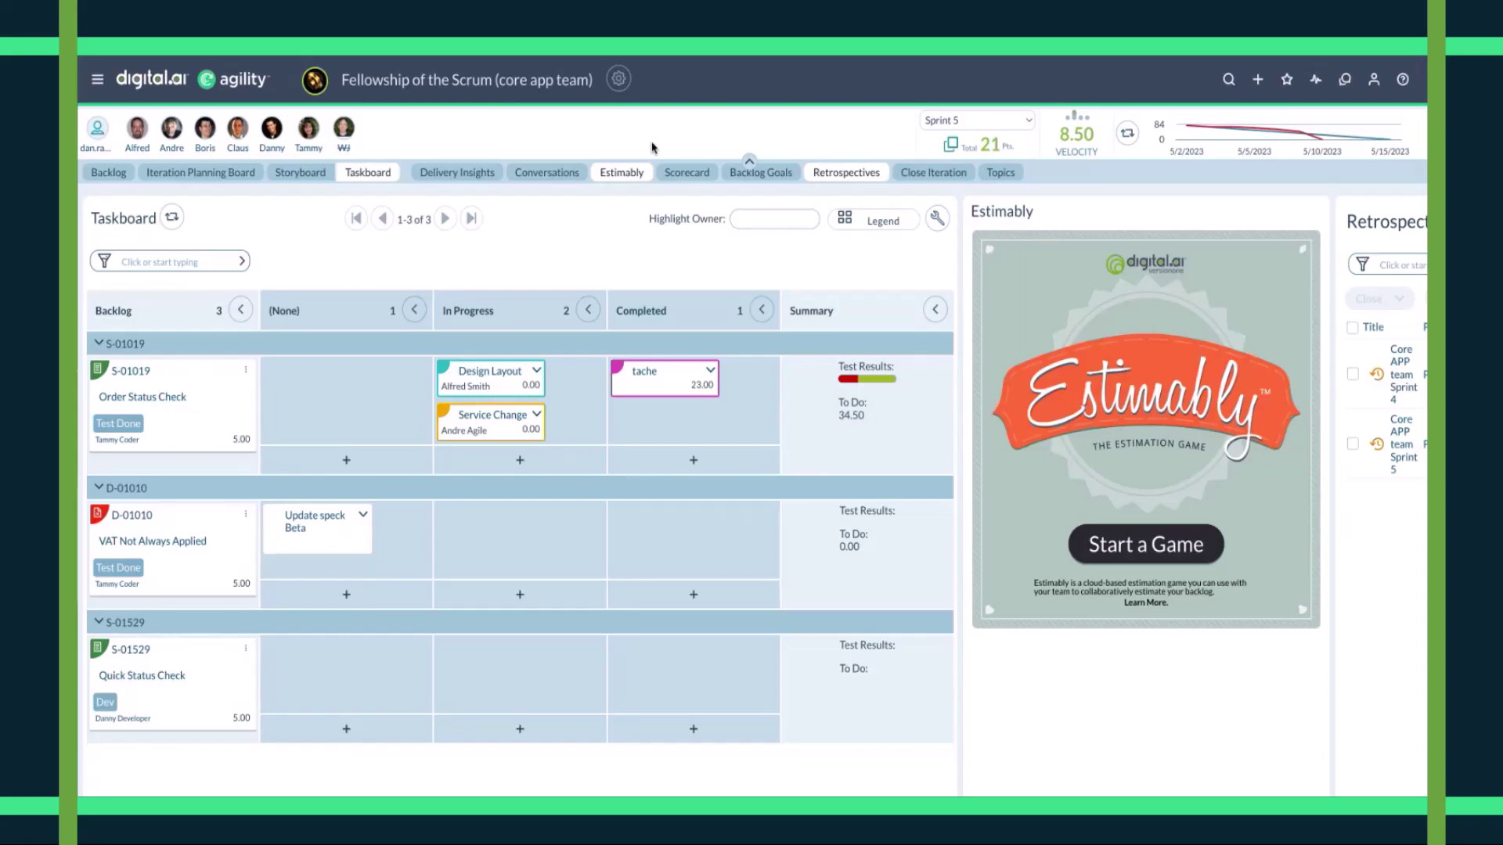
left_click(97, 79)
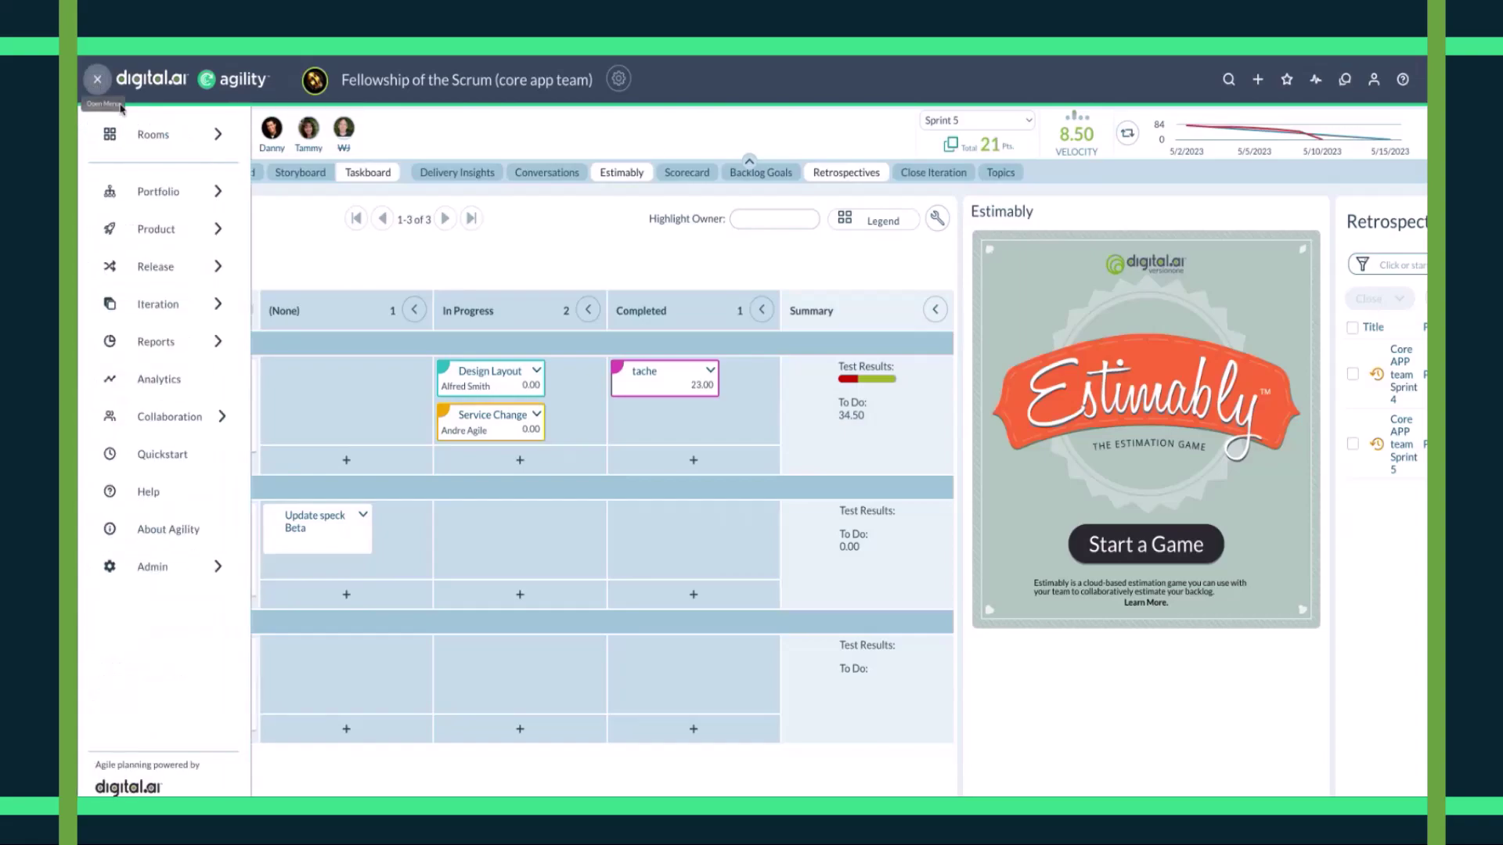
Step: Switch to The Kanban League room's cumulative-flow Scorecard and bring up the Reports list
left_click(130, 142)
left_click(332, 225)
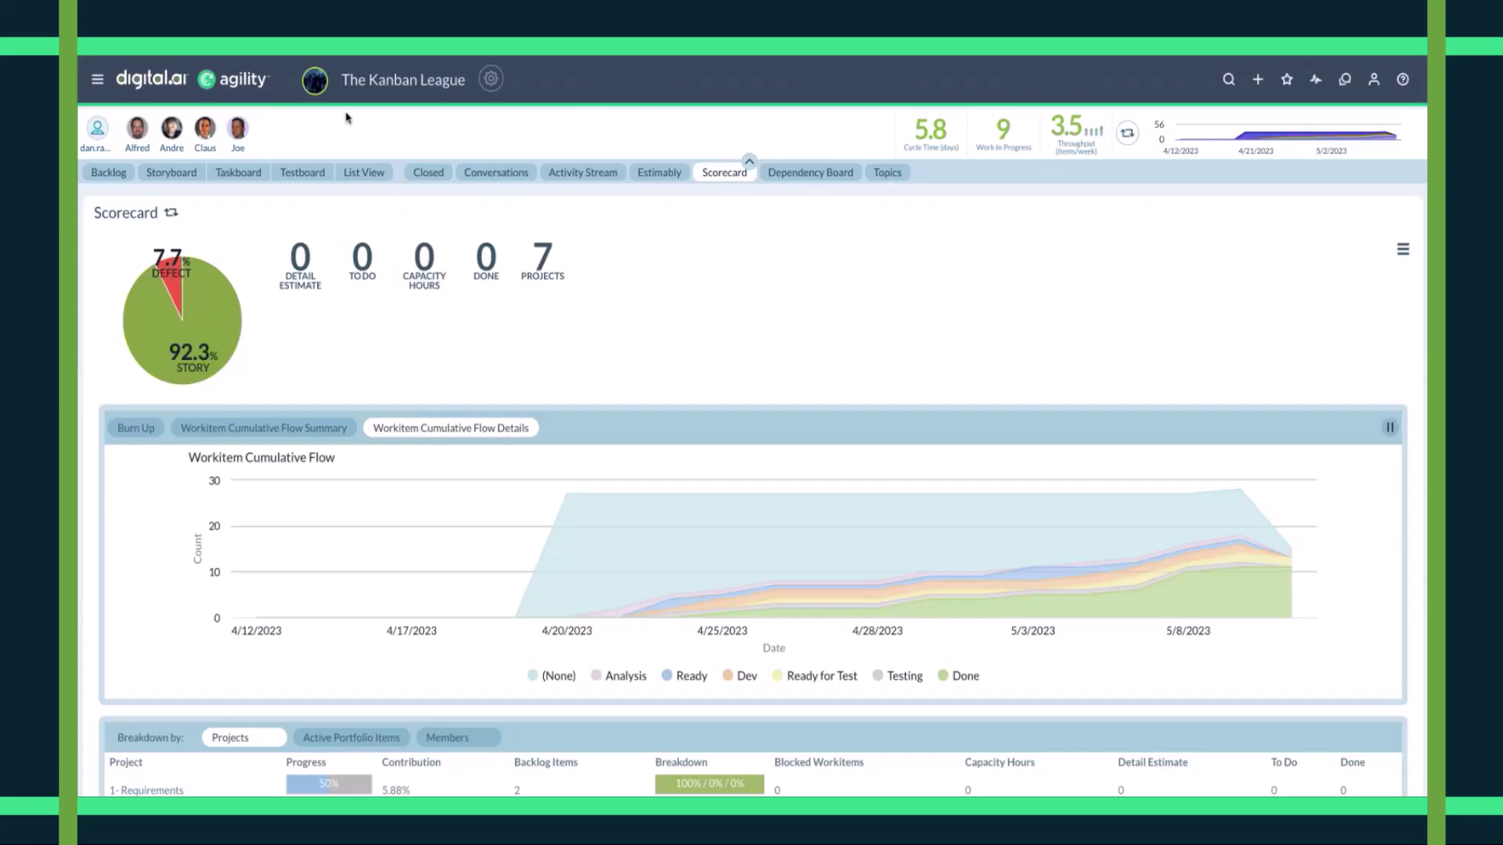
left_click(98, 80)
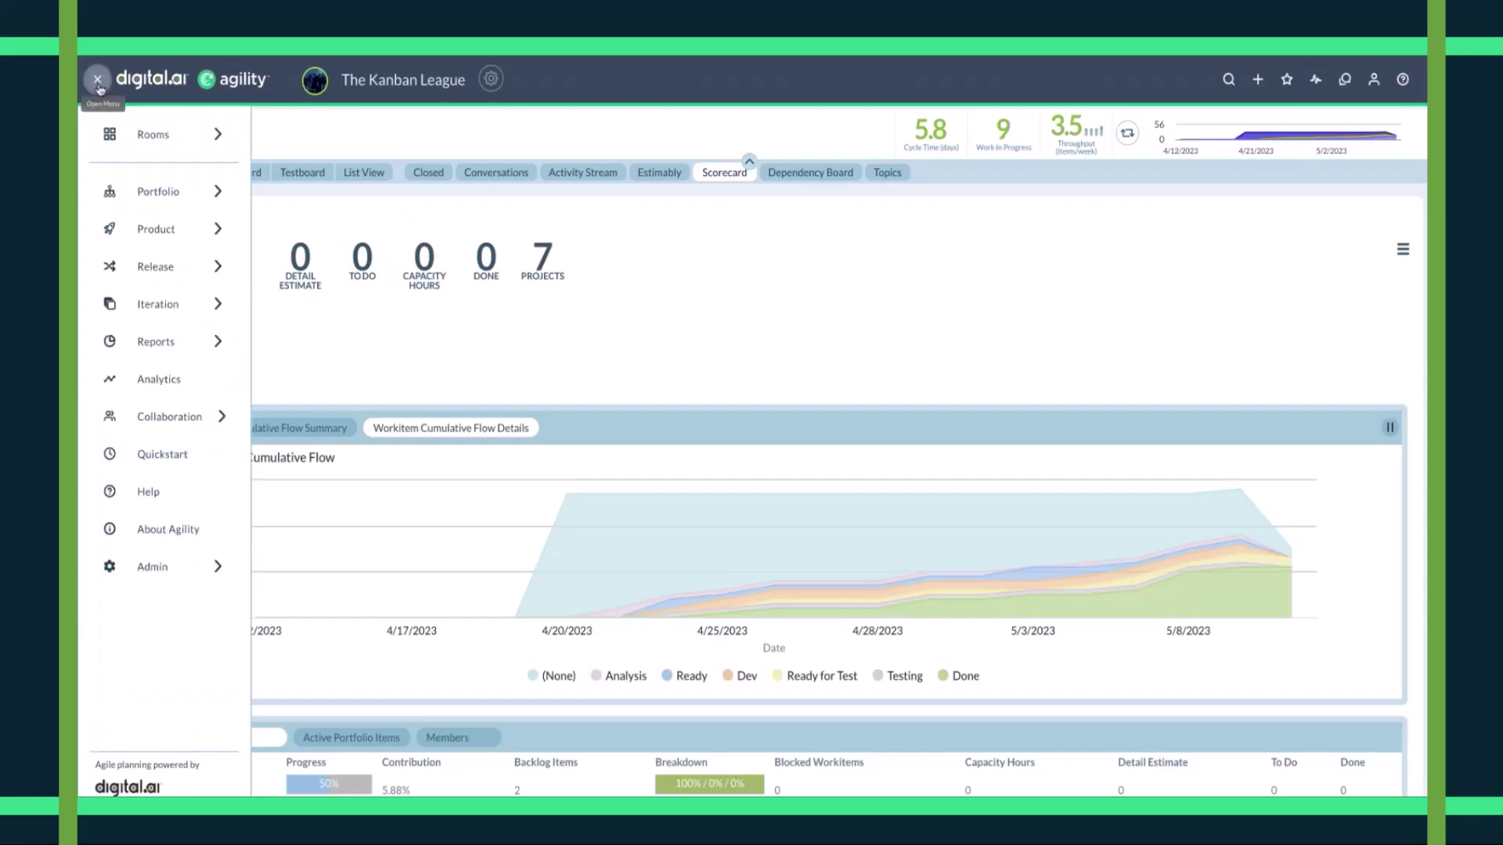
left_click(209, 345)
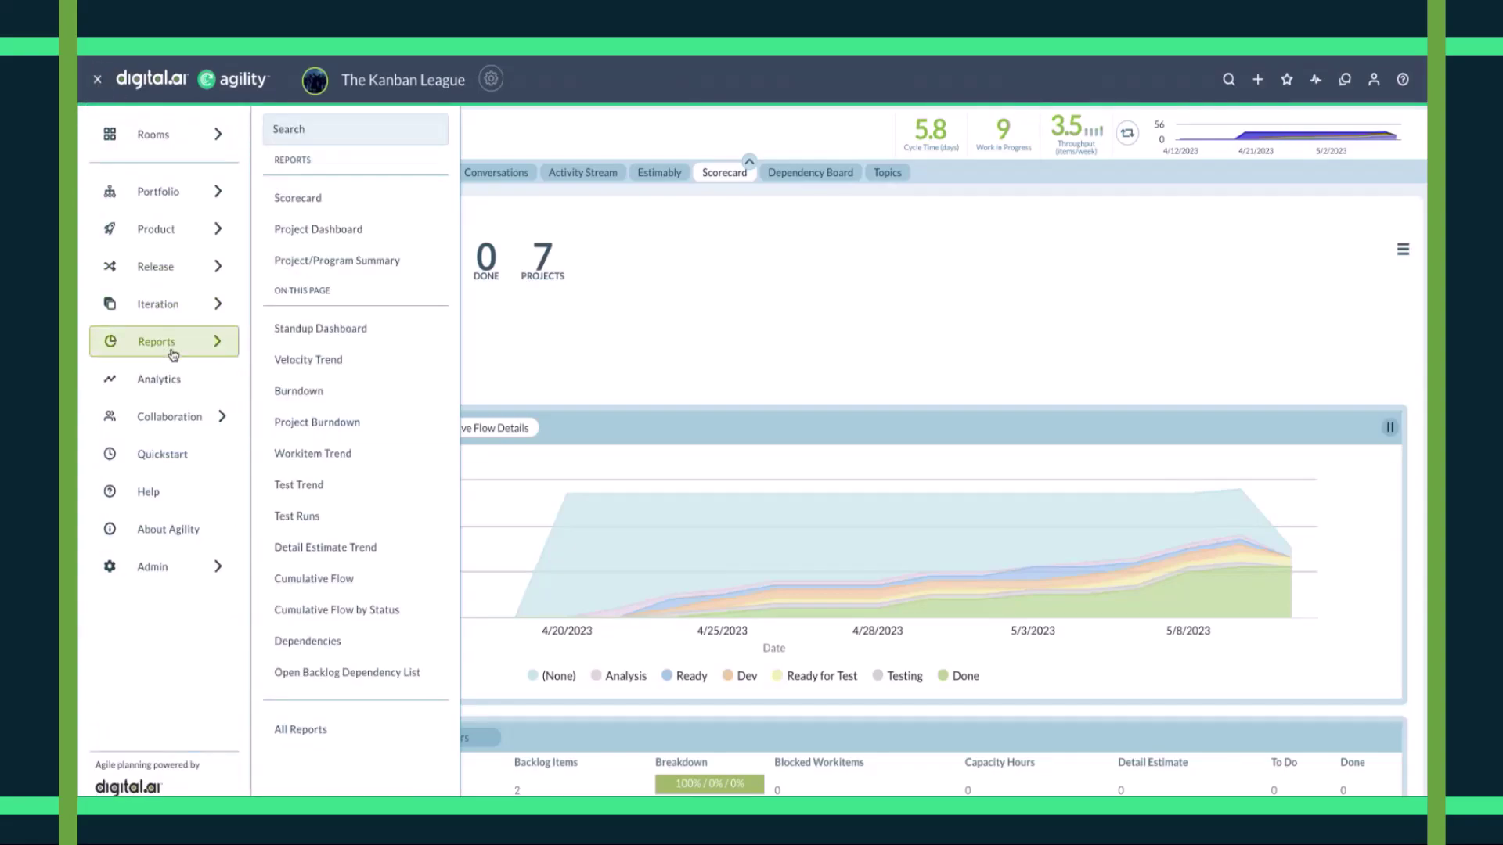
Step: Generate the Maintenance EZ Project Dashboard and review its members, iterations, programs and requests tables
left_click(338, 234)
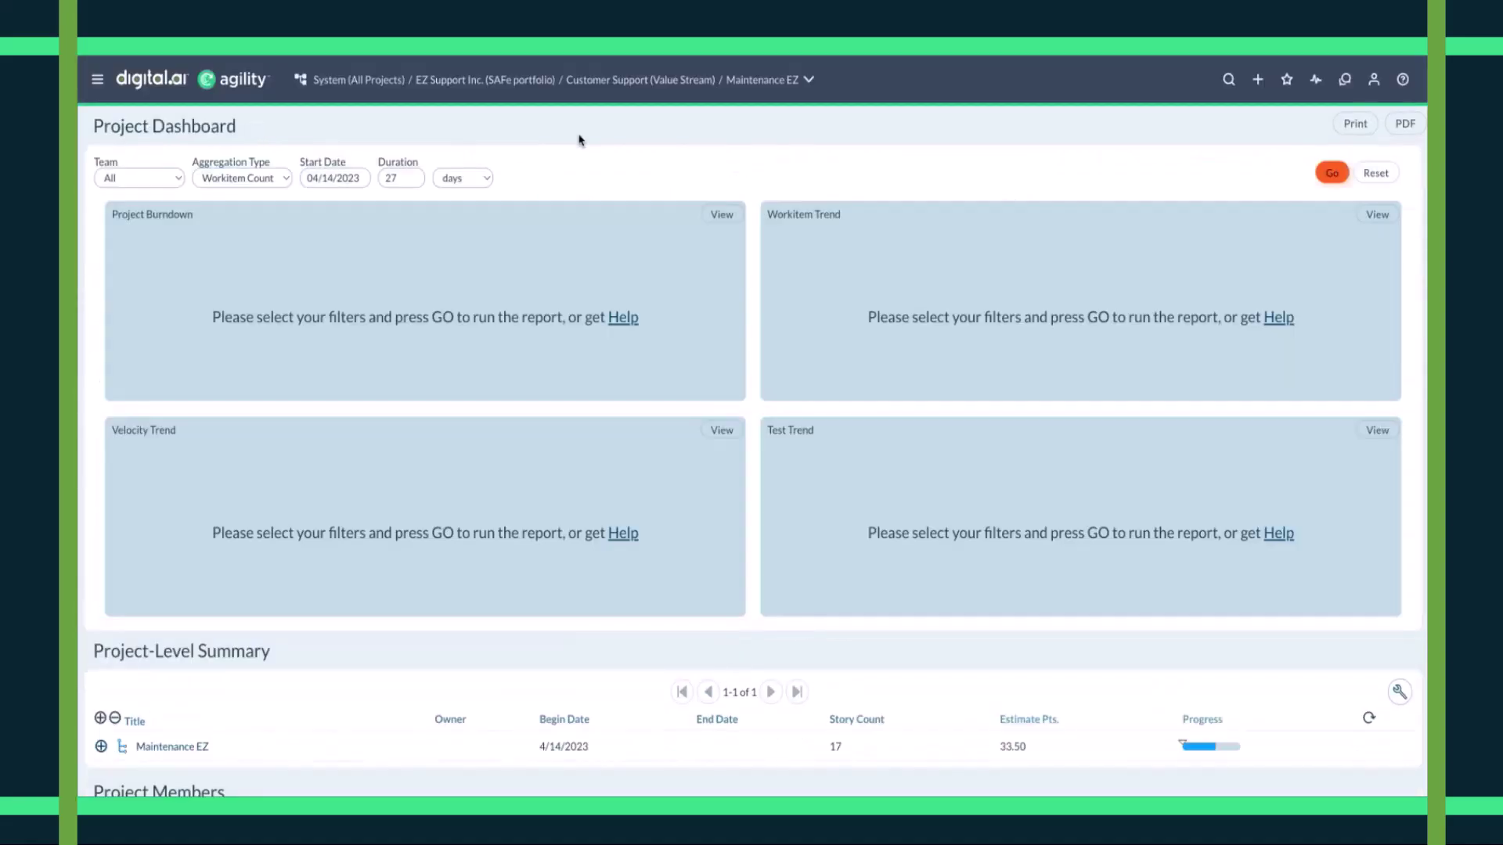
left_click(1331, 173)
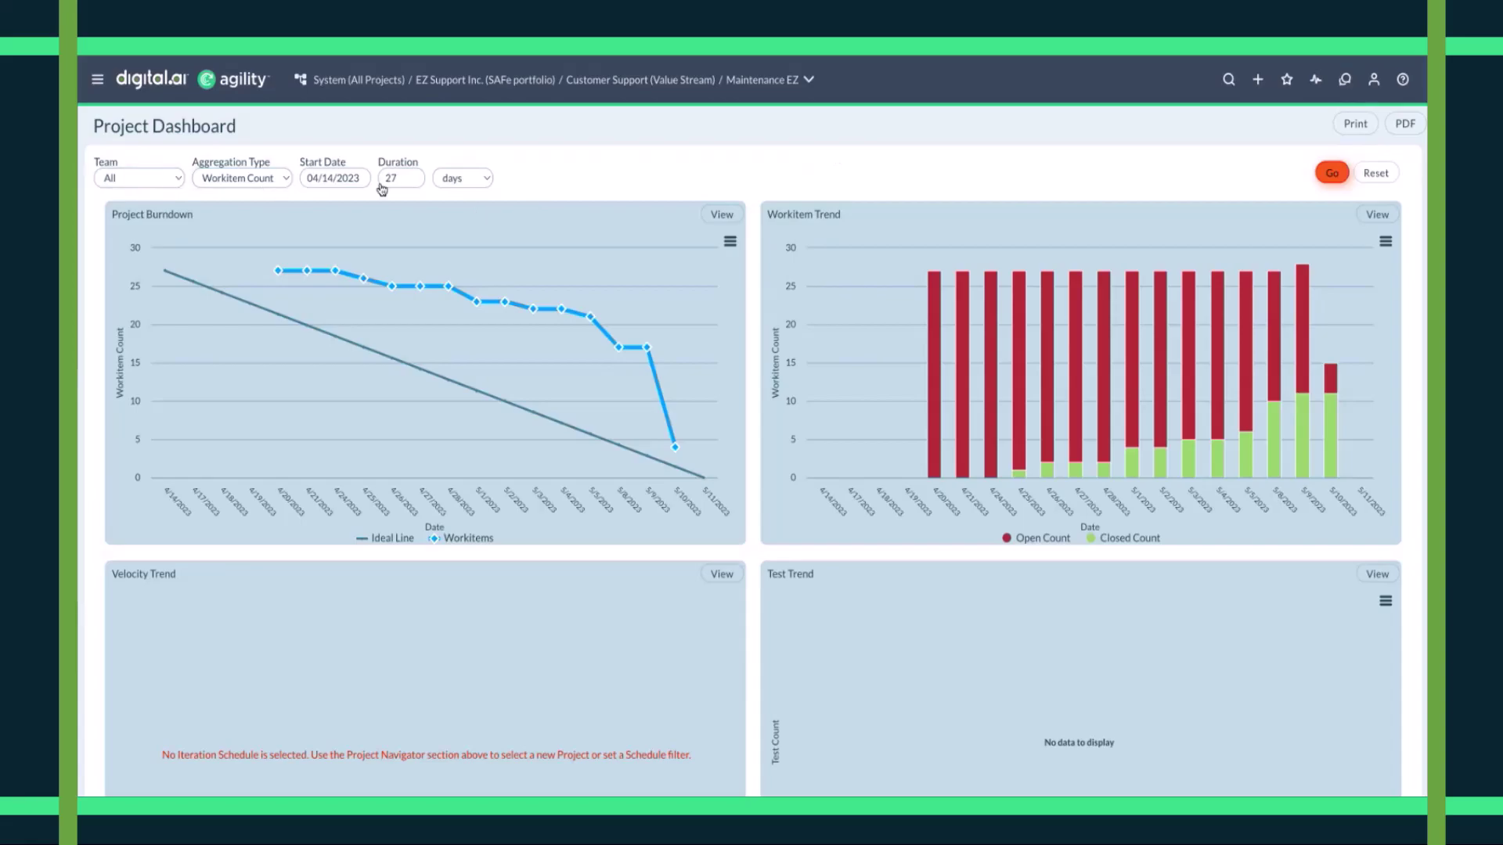
scroll(753, 279, "down", 10)
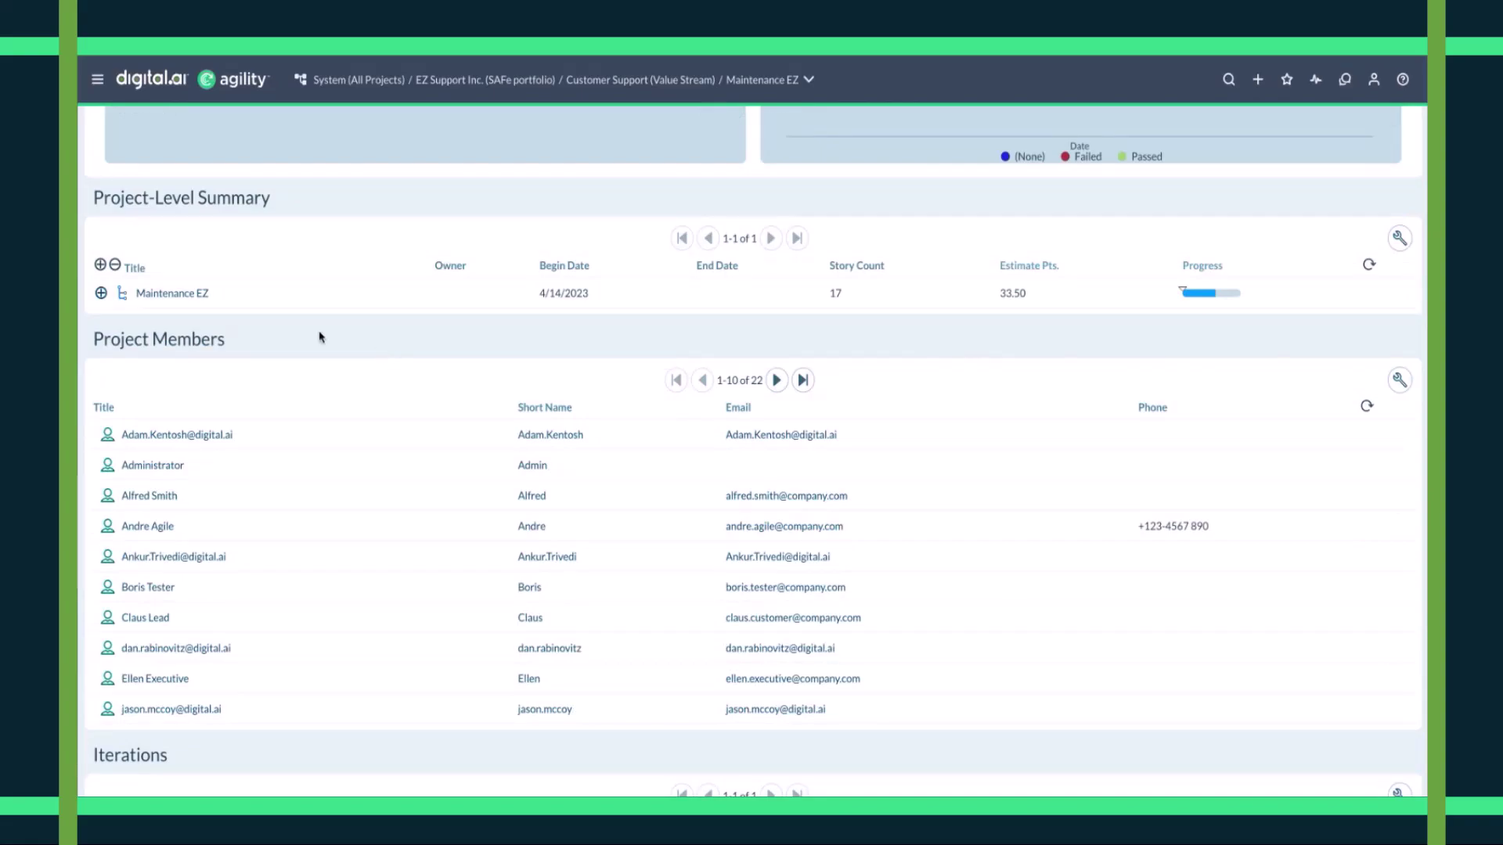
scroll(336, 349, "down", 3)
scroll(413, 400, "down", 2)
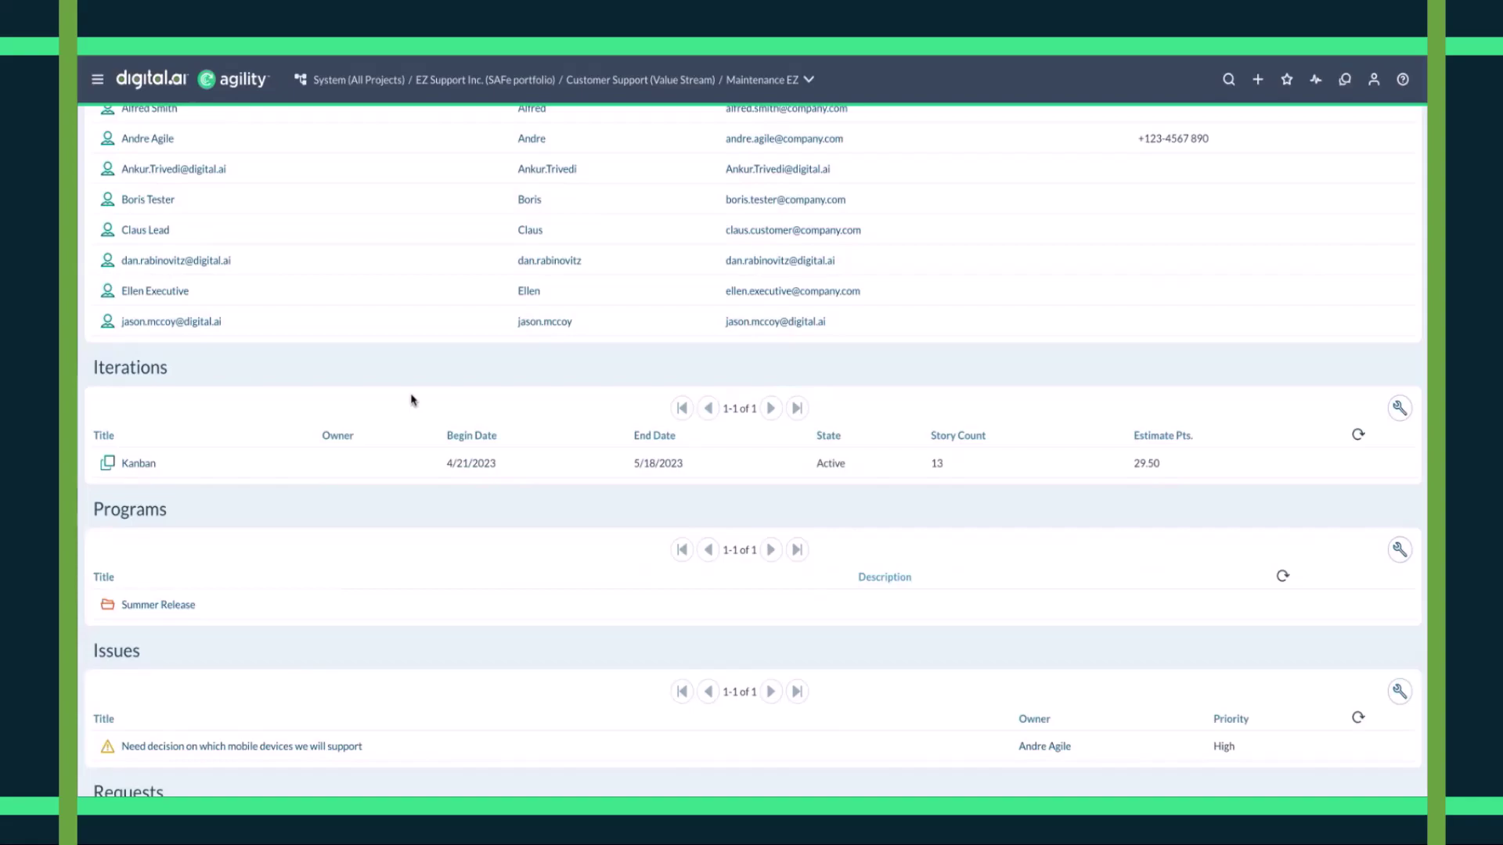
scroll(413, 400, "down", 2)
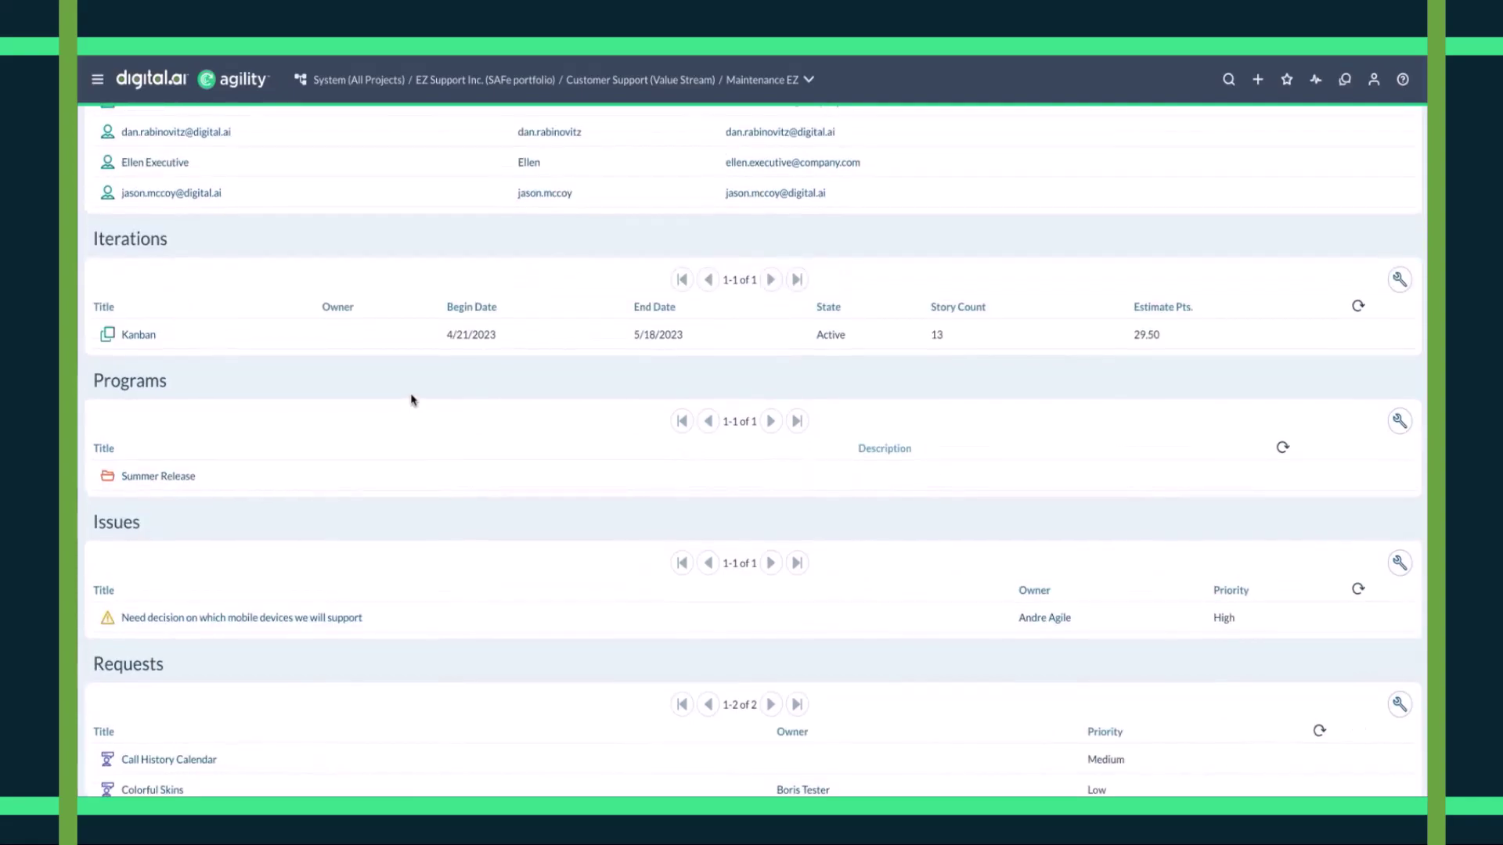